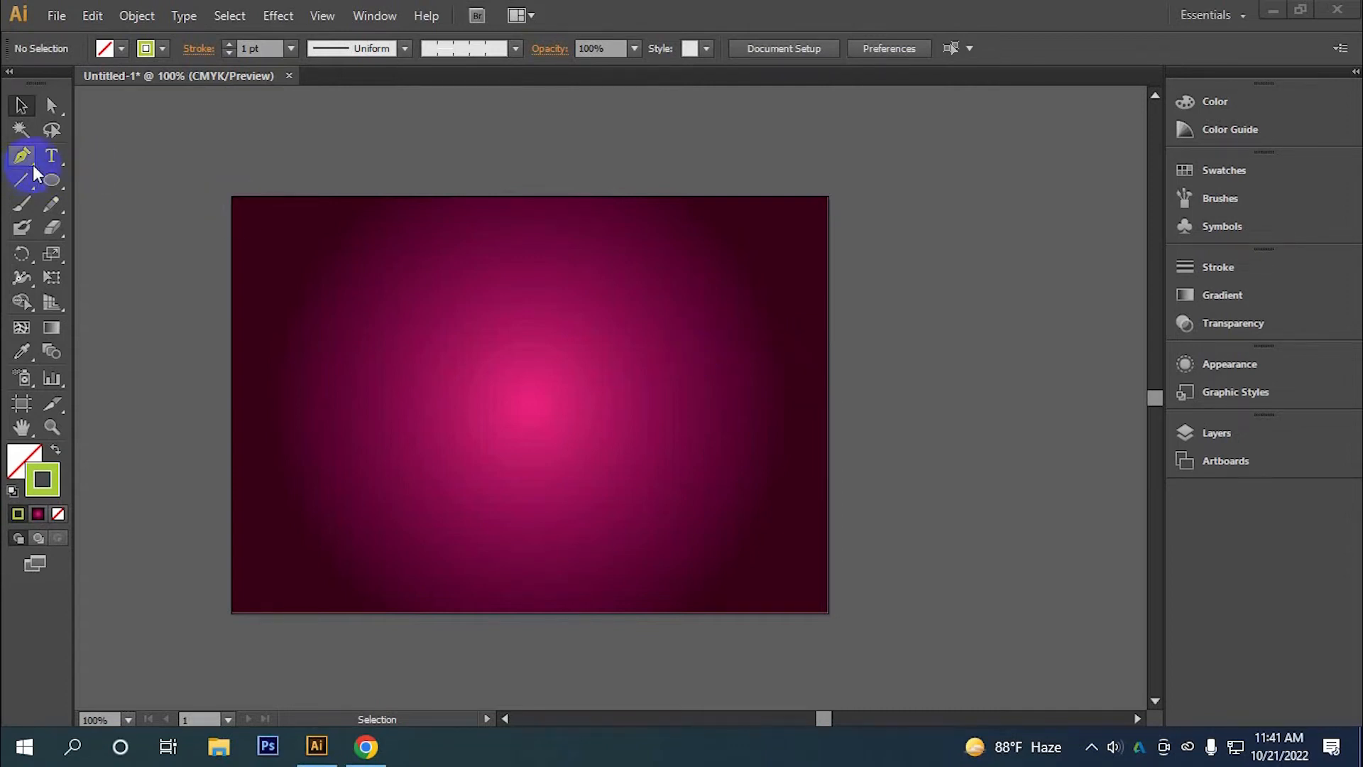
# - Add a point-text line containing the person's full name in capitals on the upper part of the gradient artboard
pyautogui.click(52, 156)
pyautogui.click(399, 286)
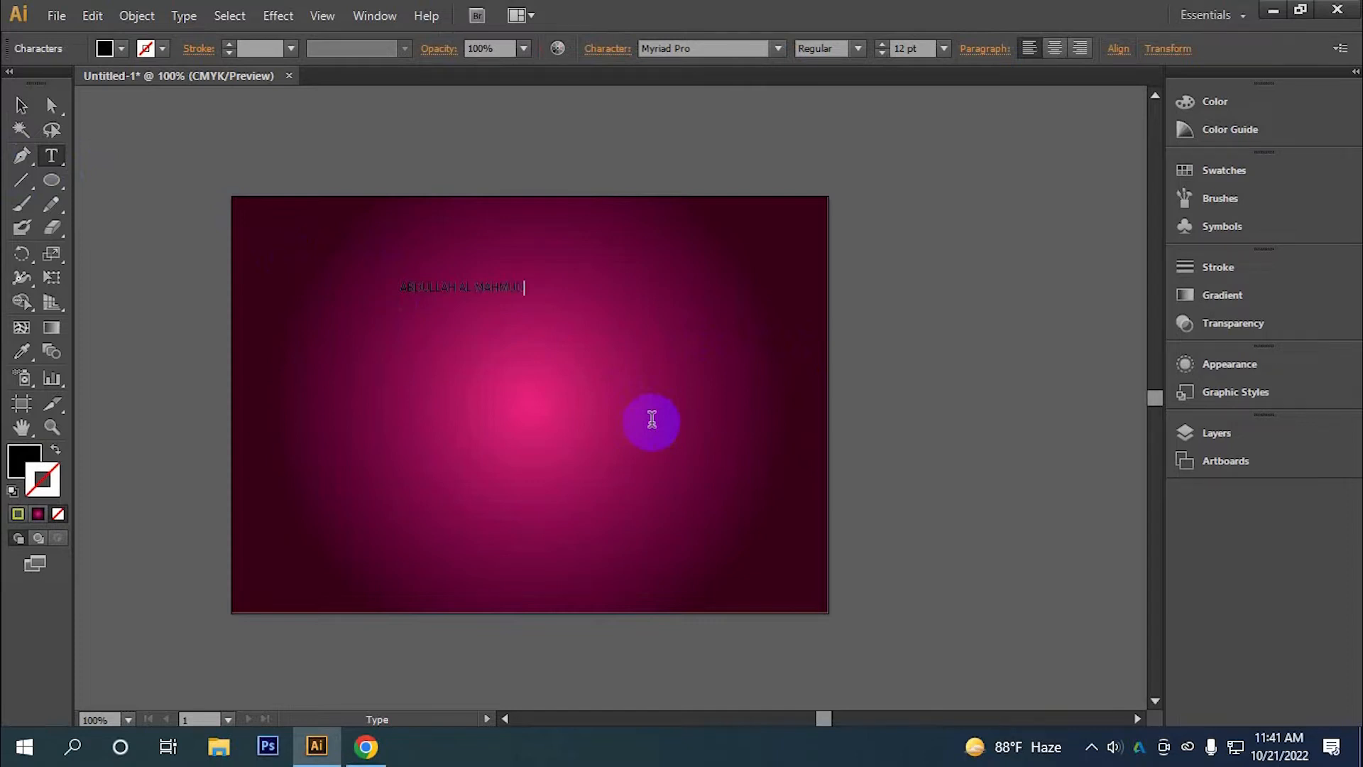
pyautogui.click(20, 106)
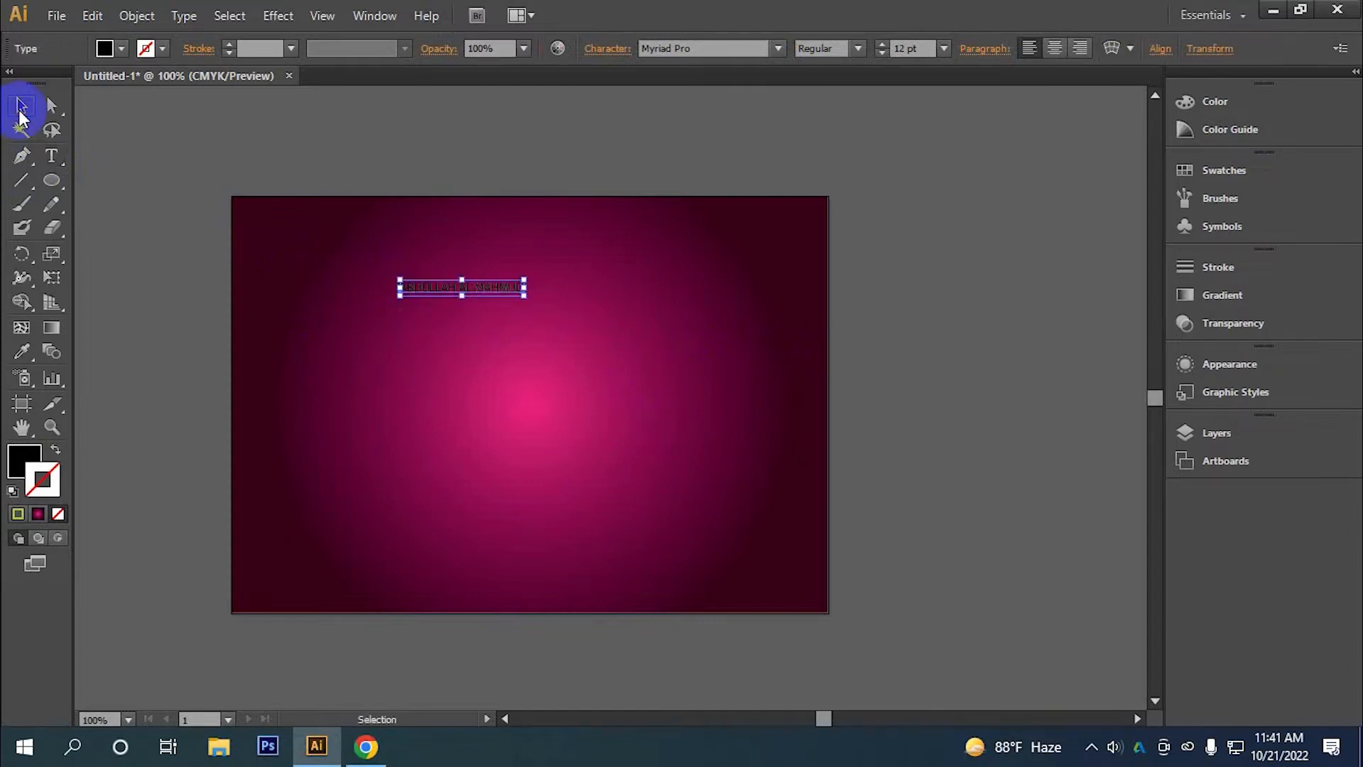
# - Give the name text a white fill and no stroke
pyautogui.click(1186, 104)
pyautogui.click(972, 112)
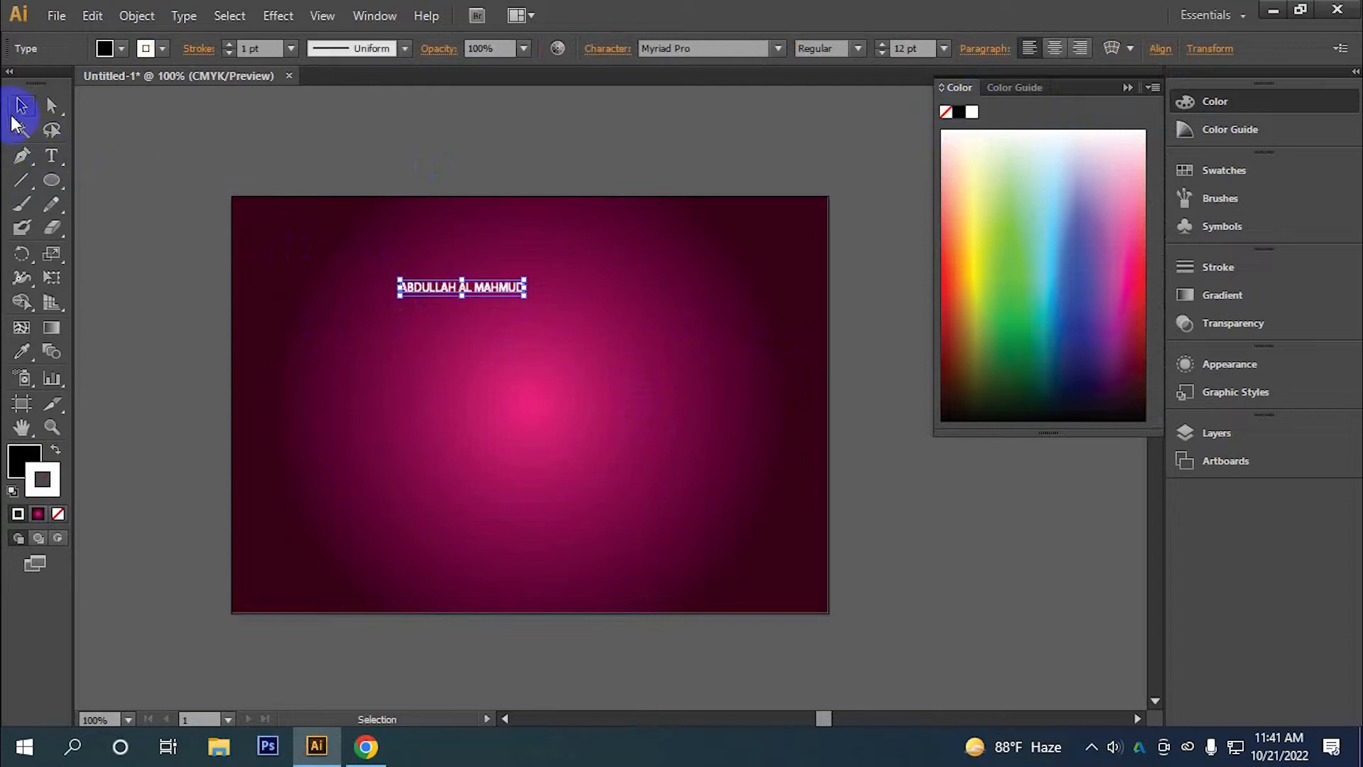
pyautogui.click(22, 459)
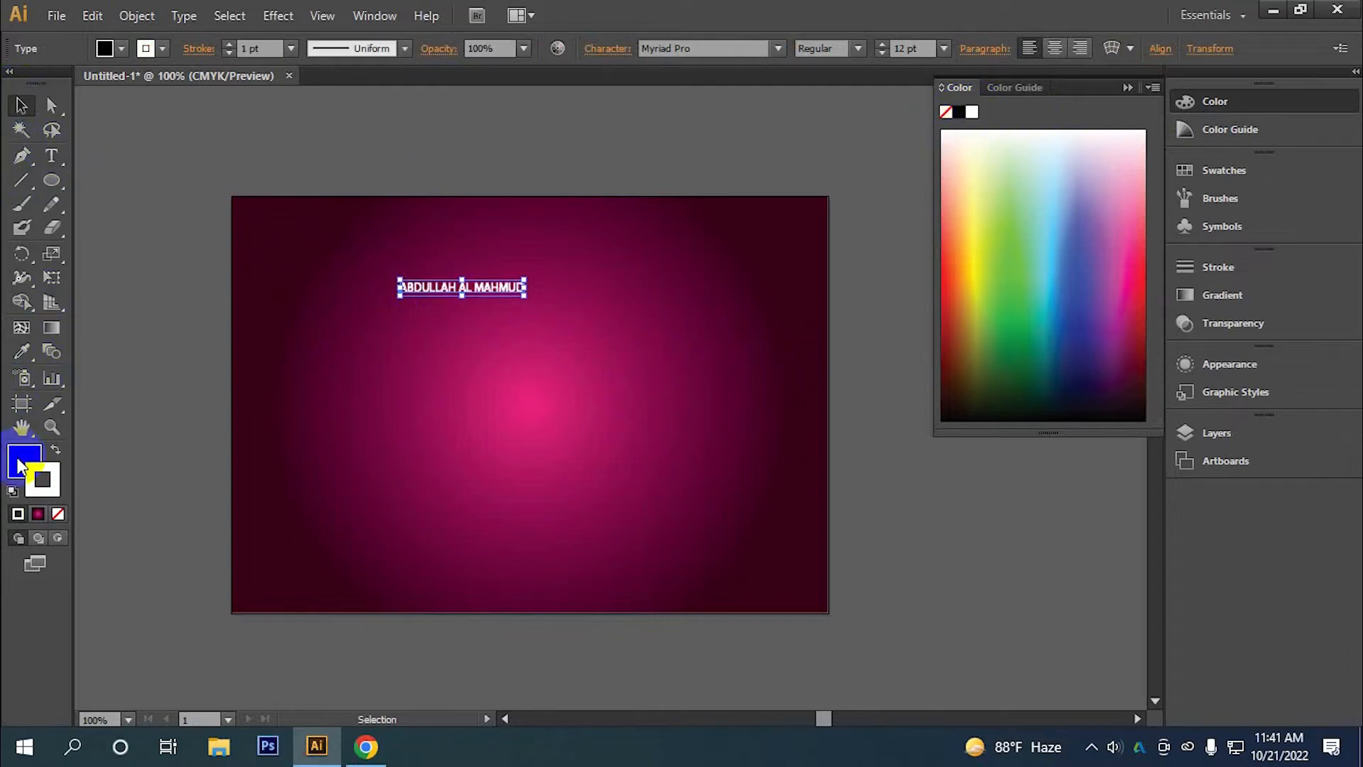
pyautogui.click(57, 513)
pyautogui.click(55, 450)
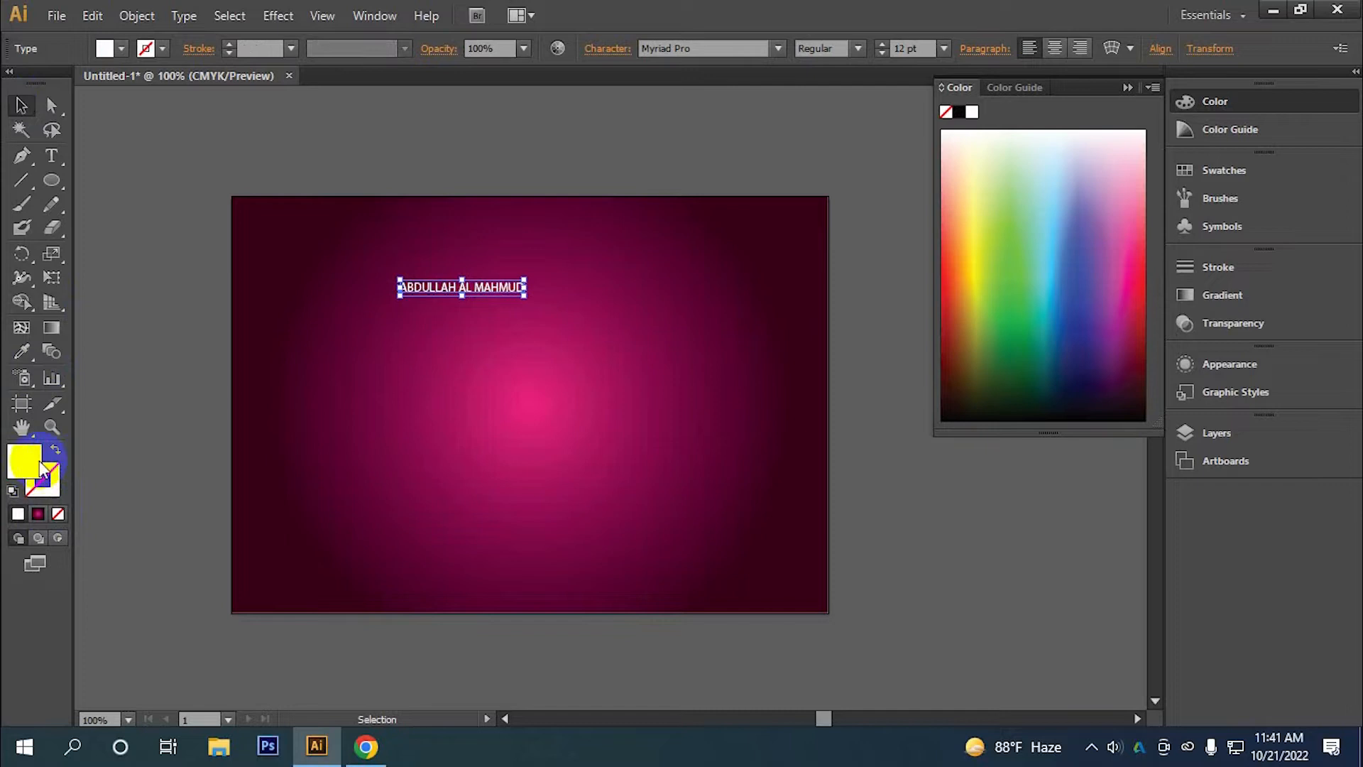
pyautogui.click(21, 105)
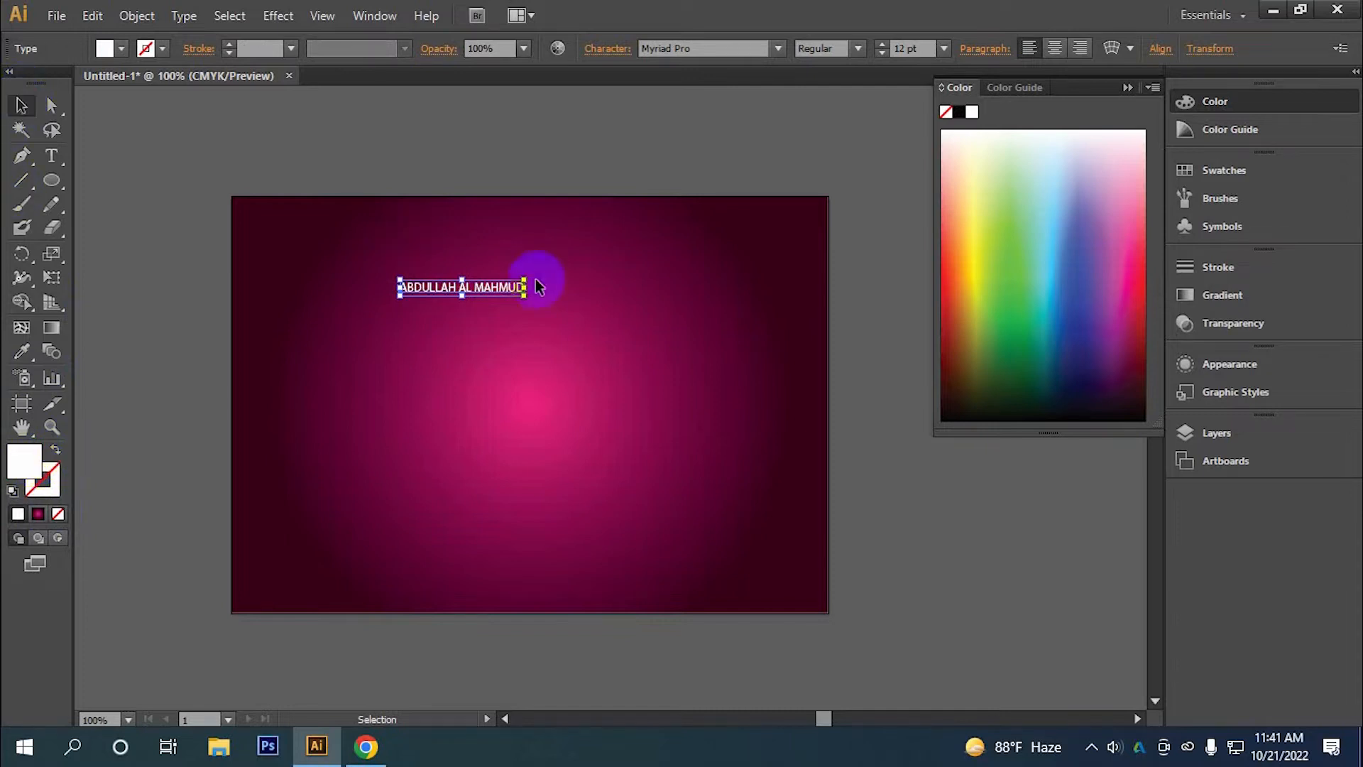
# - Enlarge the name text to 20.88 pt and convert it to outlines
pyautogui.moveTo(526, 279); pyautogui.dragTo(571, 282)
pyautogui.rightClick(571, 282)
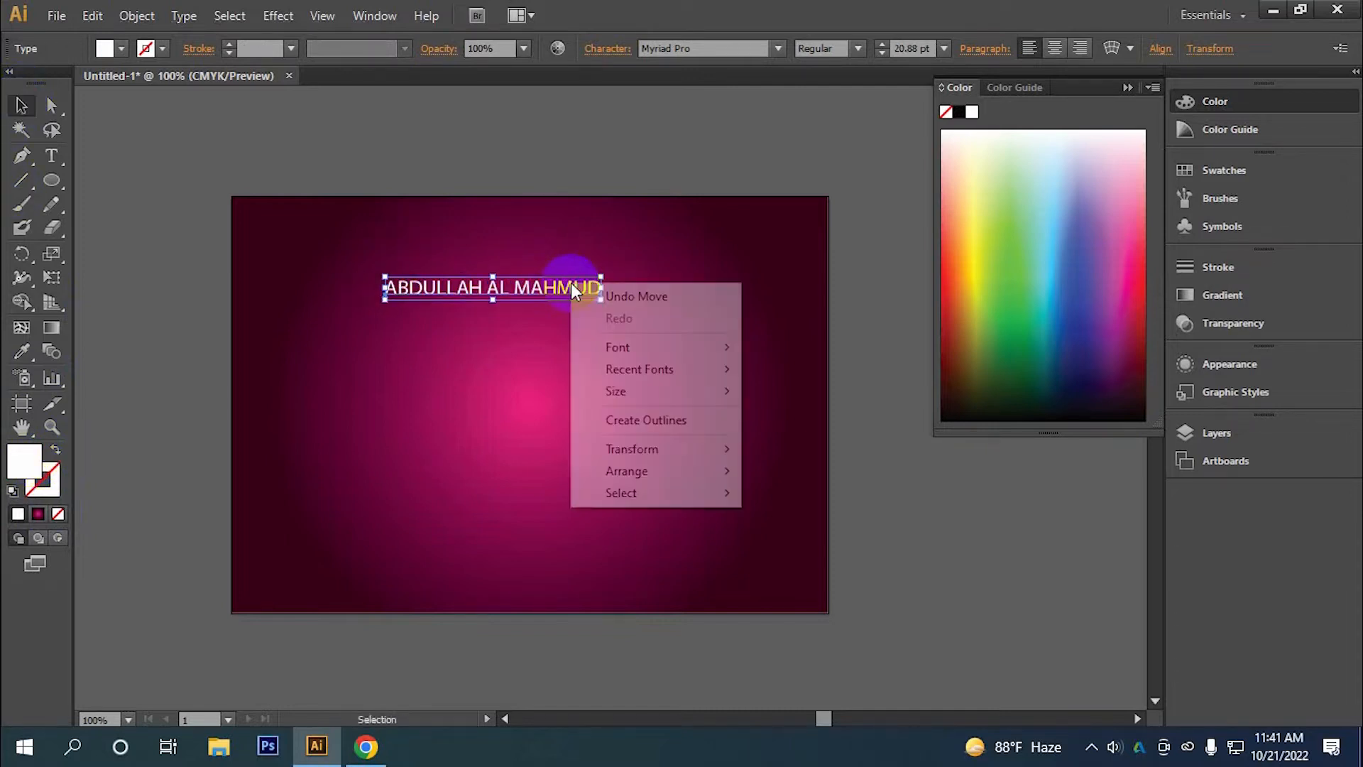
pyautogui.click(627, 420)
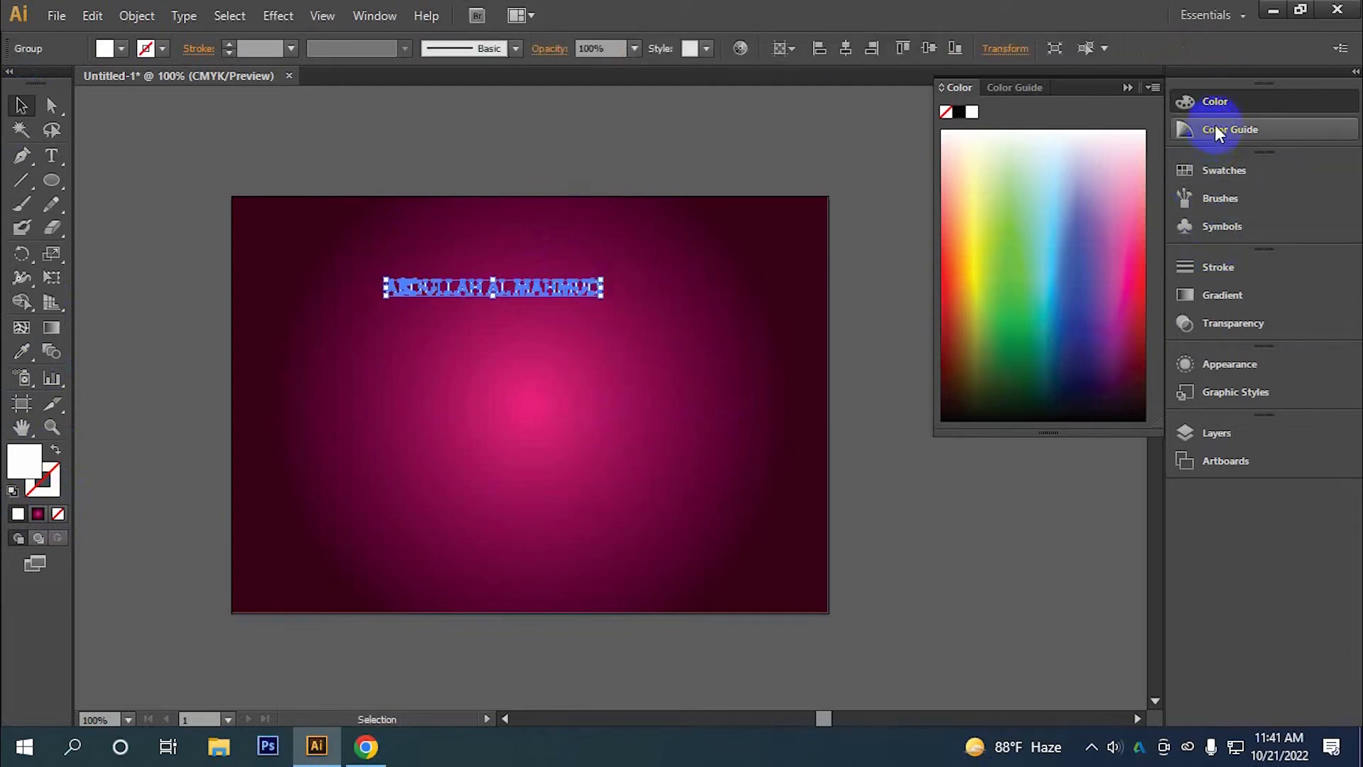
# - Create a pattern brush with default options from the outlined name, and delete the original artwork from the artboard
pyautogui.click(1221, 201)
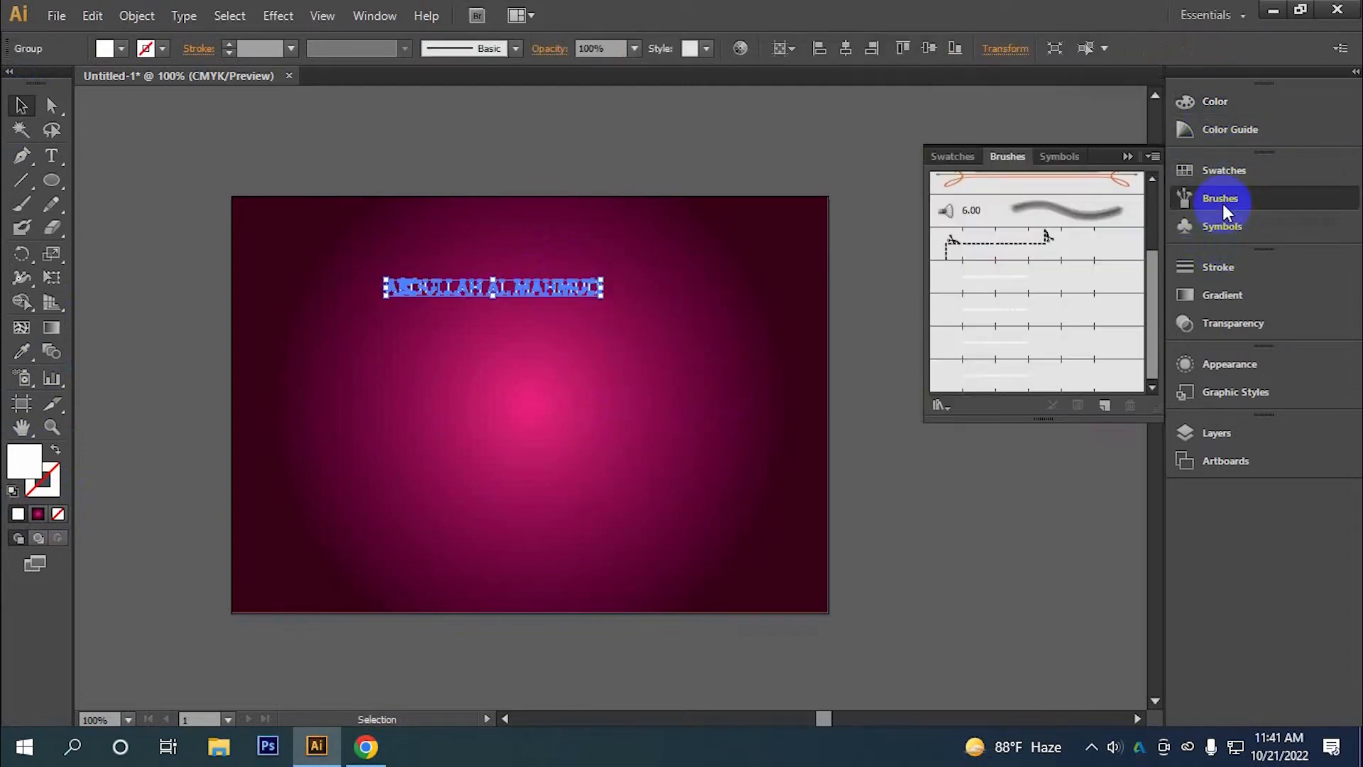
pyautogui.moveTo(497, 287); pyautogui.dragTo(1048, 332)
pyautogui.click(580, 471)
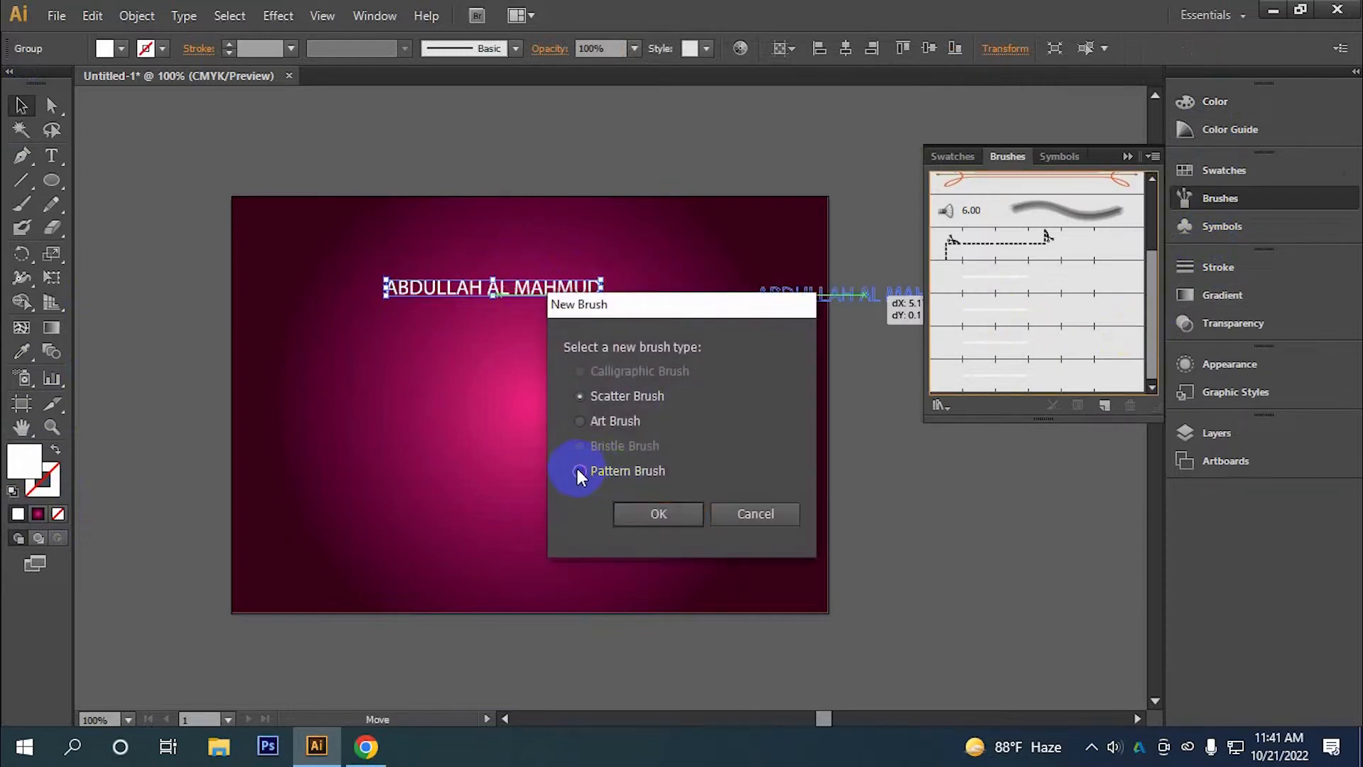
pyautogui.click(657, 514)
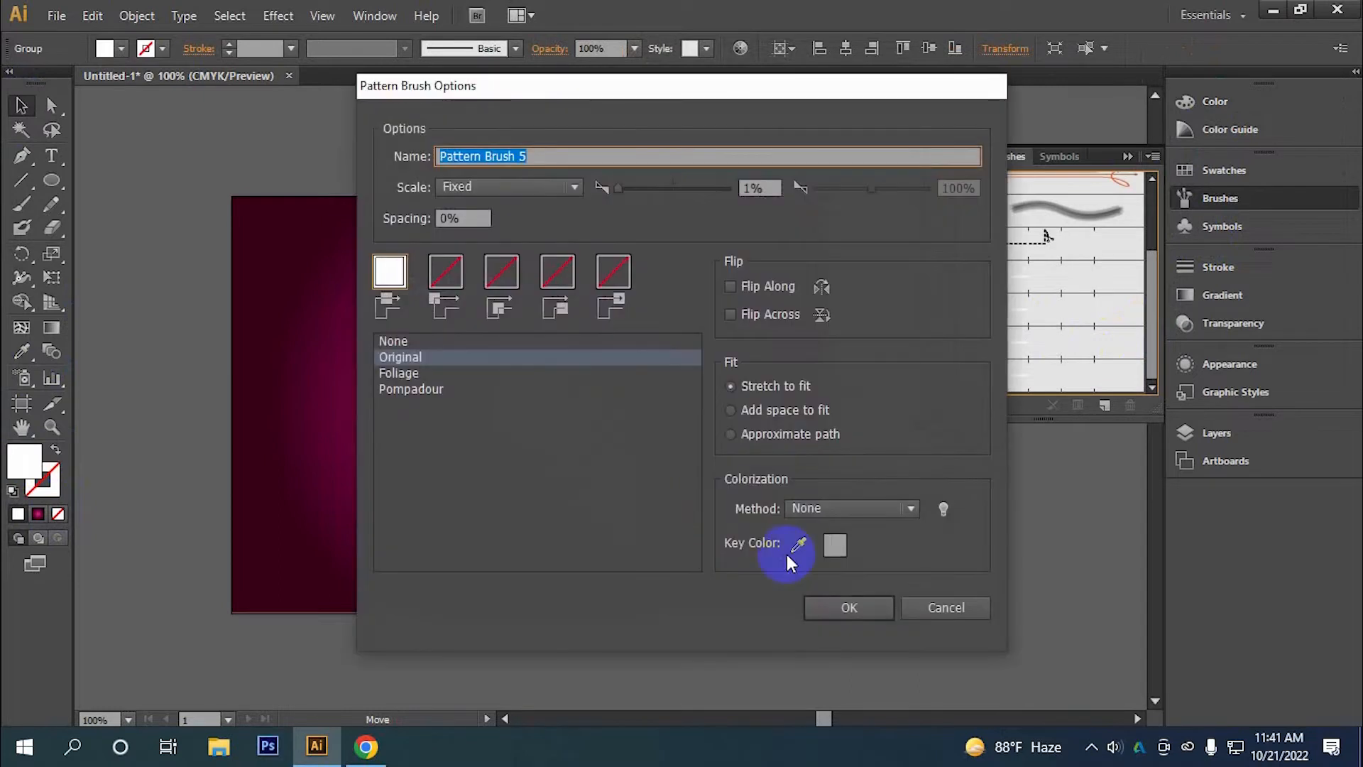
pyautogui.click(850, 605)
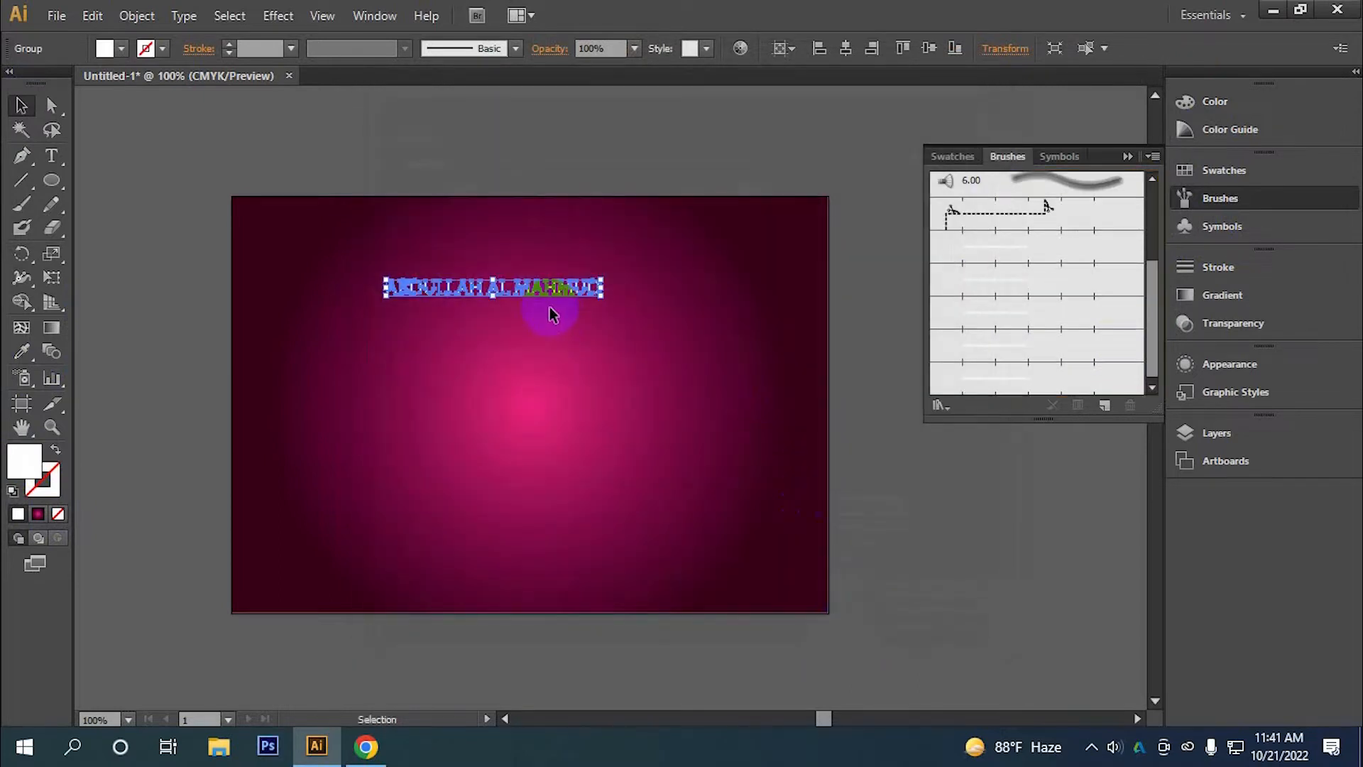
pyautogui.press('Delete')
# - Draw a small white circle centred on the gradient artboard
pyautogui.click(51, 180)
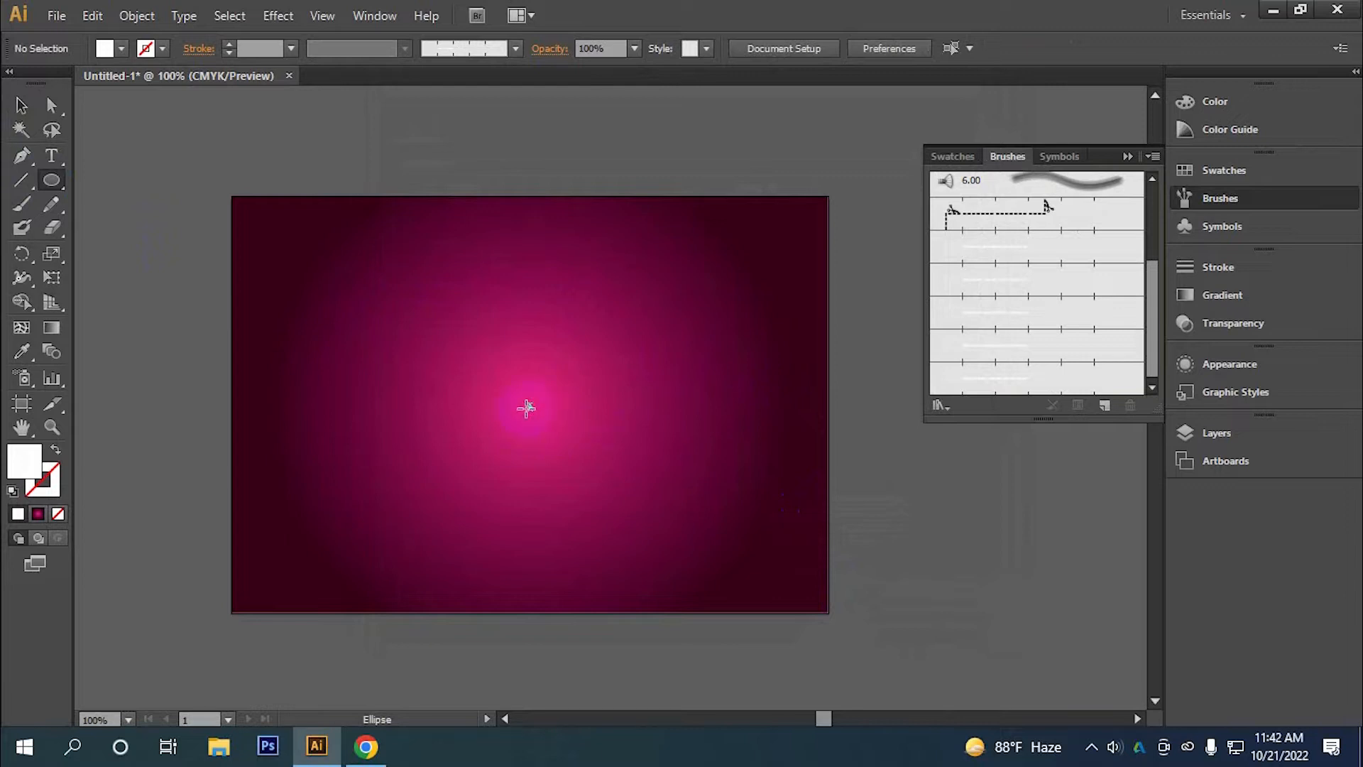
pyautogui.moveTo(530, 404); pyautogui.dragTo(551, 426)
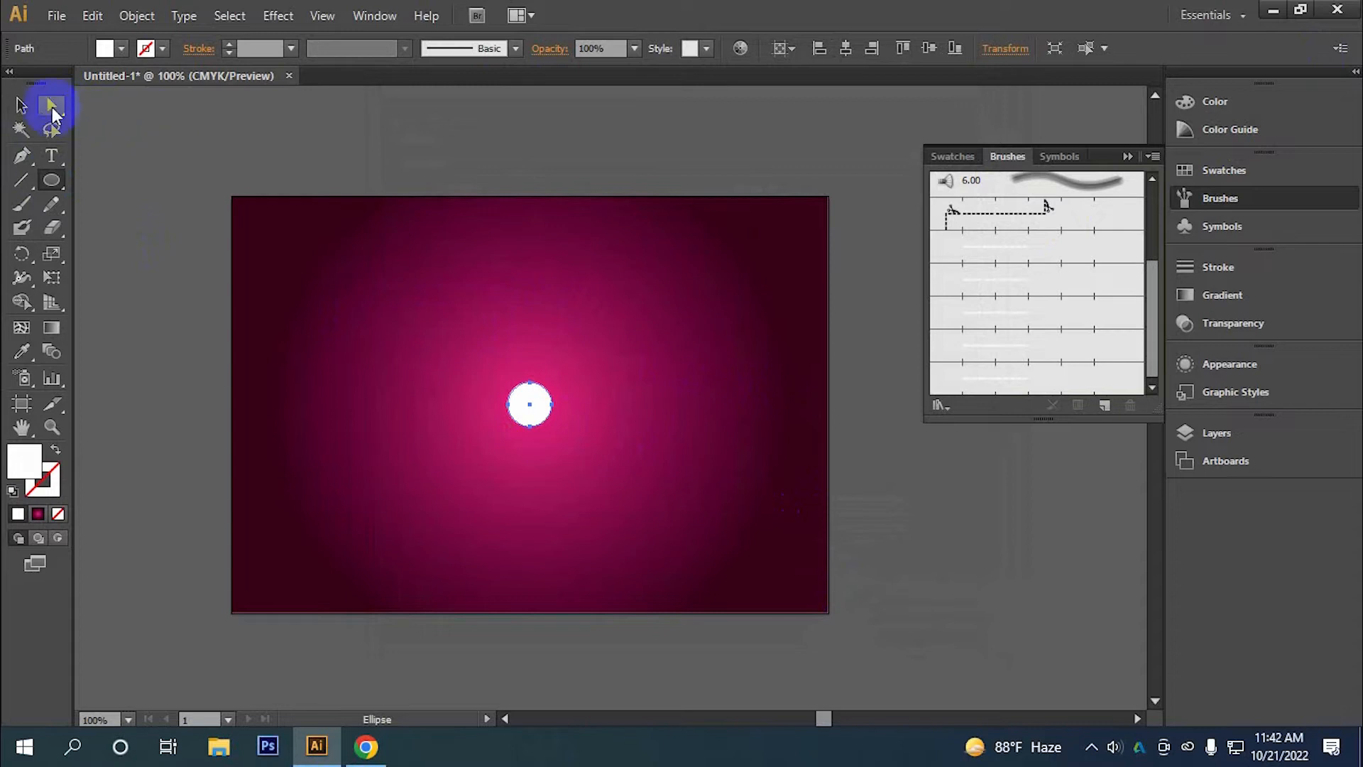
pyautogui.click(21, 105)
# - Make a much larger concentric copy of the small circle with a white stroke and no fill
pyautogui.press('a')
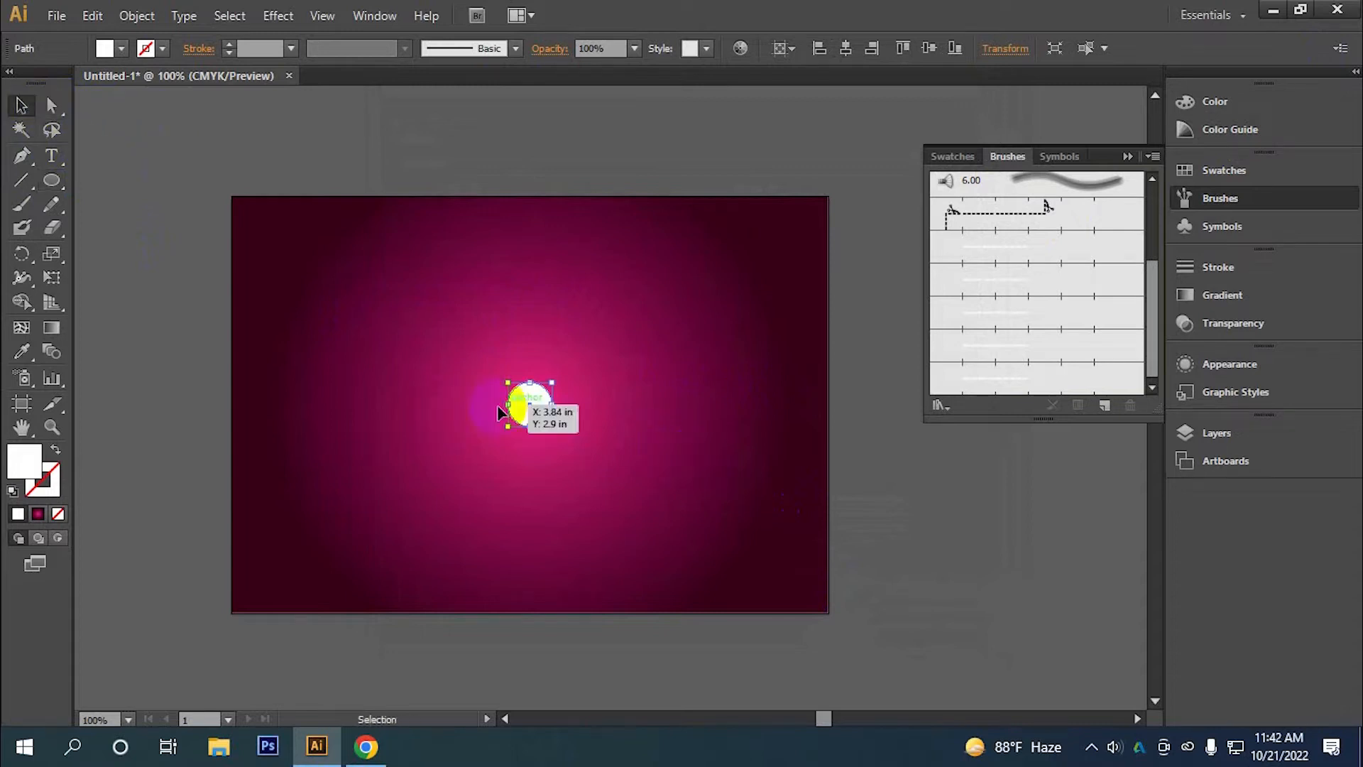
pyautogui.moveTo(552, 382); pyautogui.dragTo(710, 243)
pyautogui.click(55, 451)
# - Delete the top and right anchor points of the large circle, keeping only its lower-left quarter arc
pyautogui.click(51, 105)
pyautogui.moveTo(525, 228); pyautogui.dragTo(642, 306)
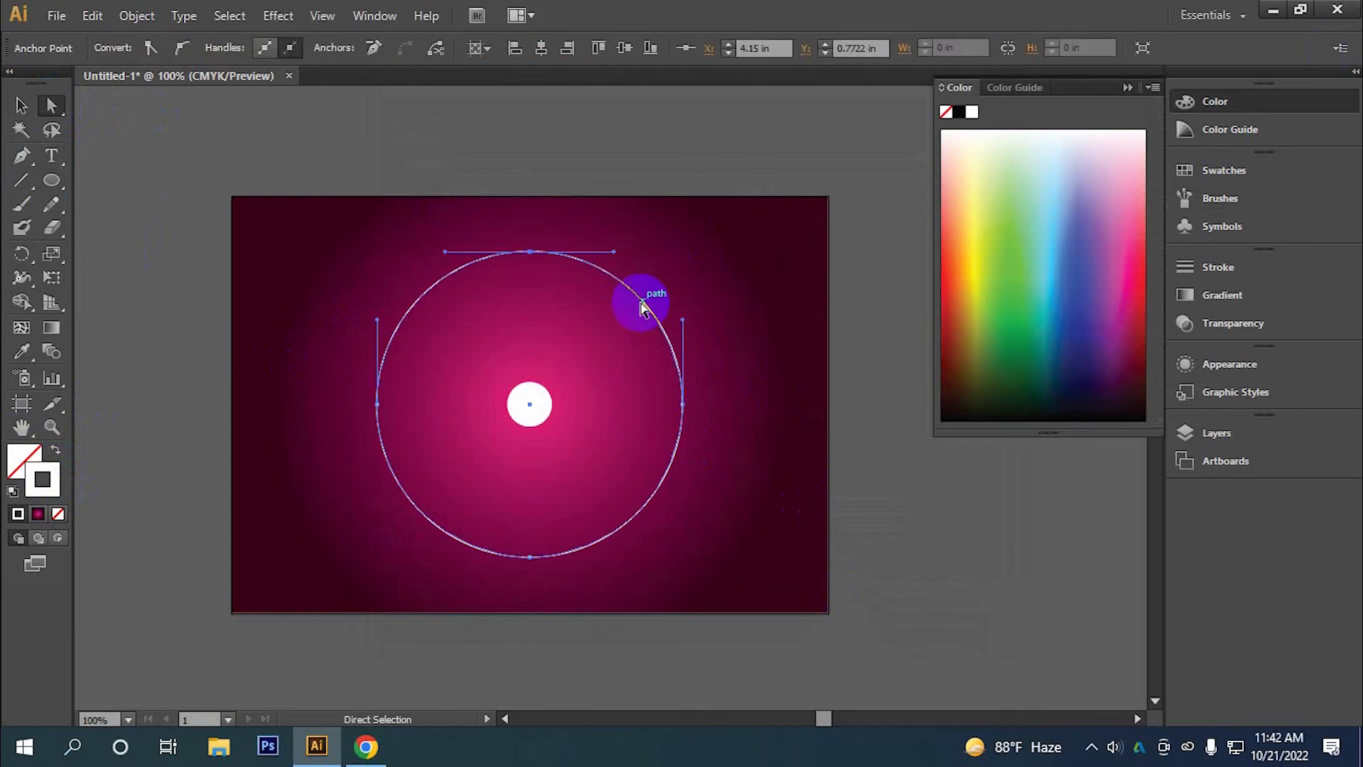
pyautogui.press('Delete')
pyautogui.moveTo(745, 350); pyautogui.dragTo(651, 535)
pyautogui.press('Delete')
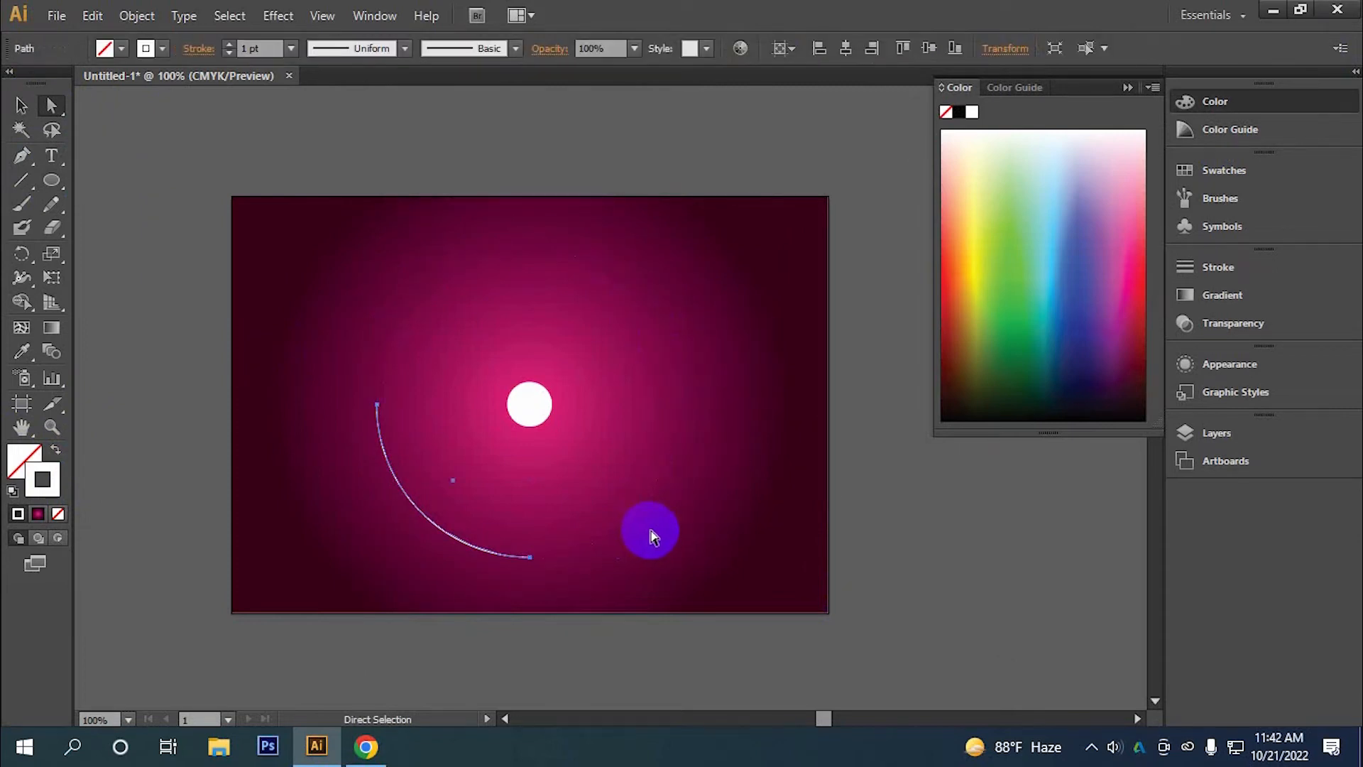
pyautogui.click(20, 105)
pyautogui.click(557, 135)
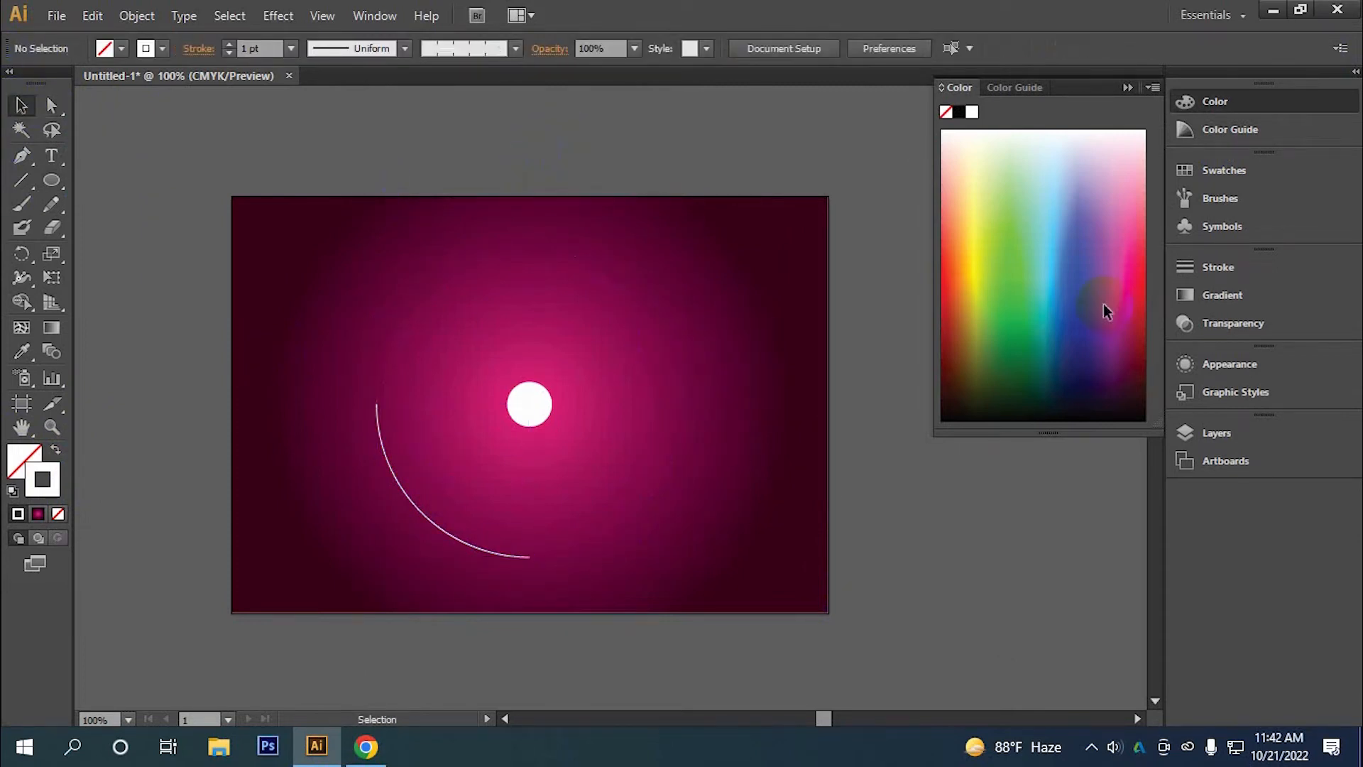
# - Apply the new name pattern brush to the quarter arc
pyautogui.click(468, 553)
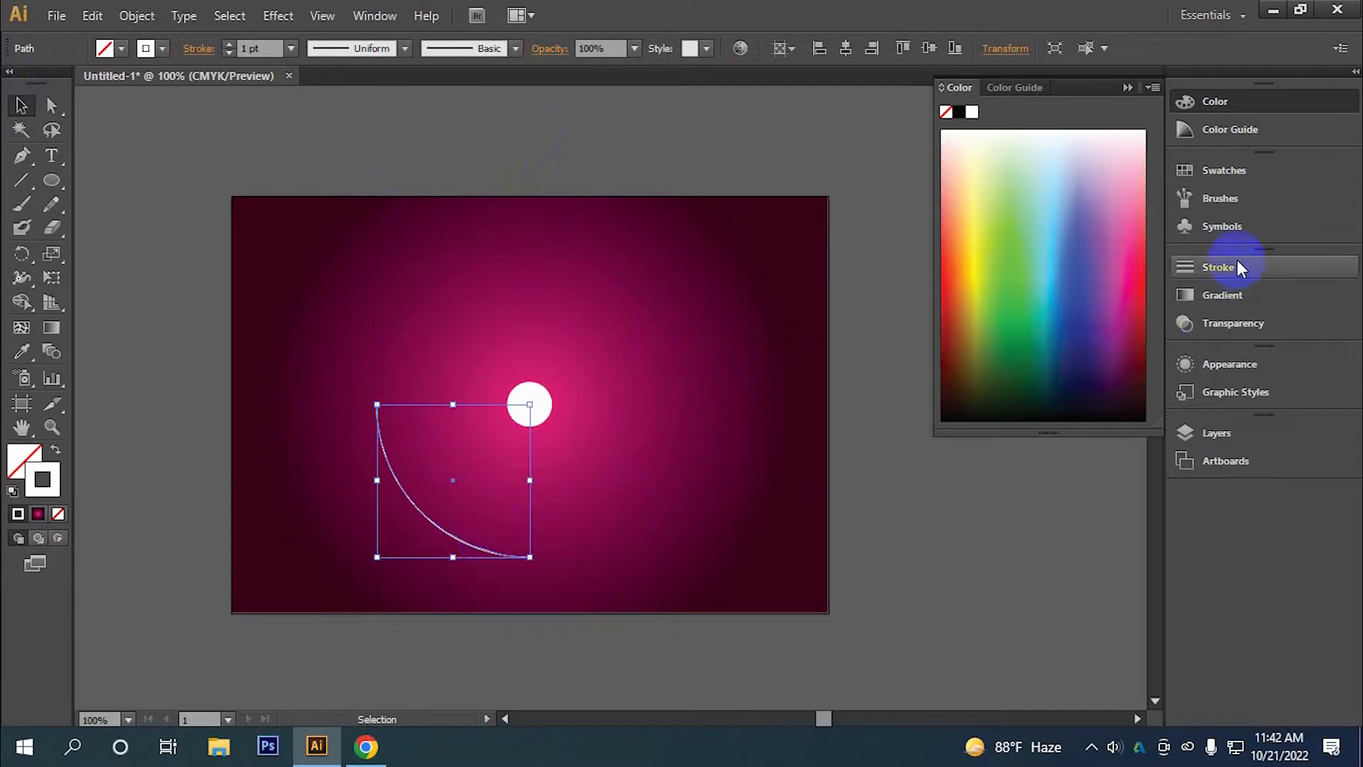
pyautogui.click(1221, 200)
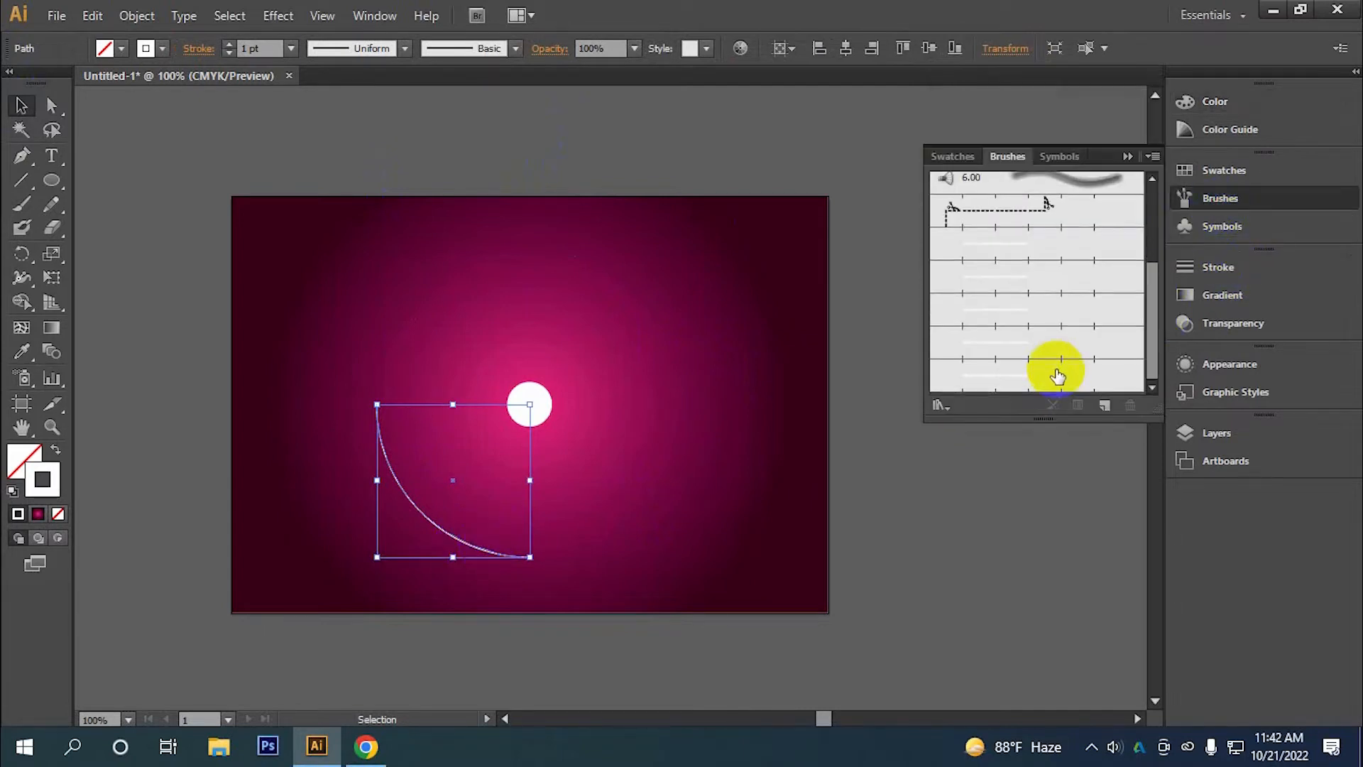
pyautogui.click(997, 381)
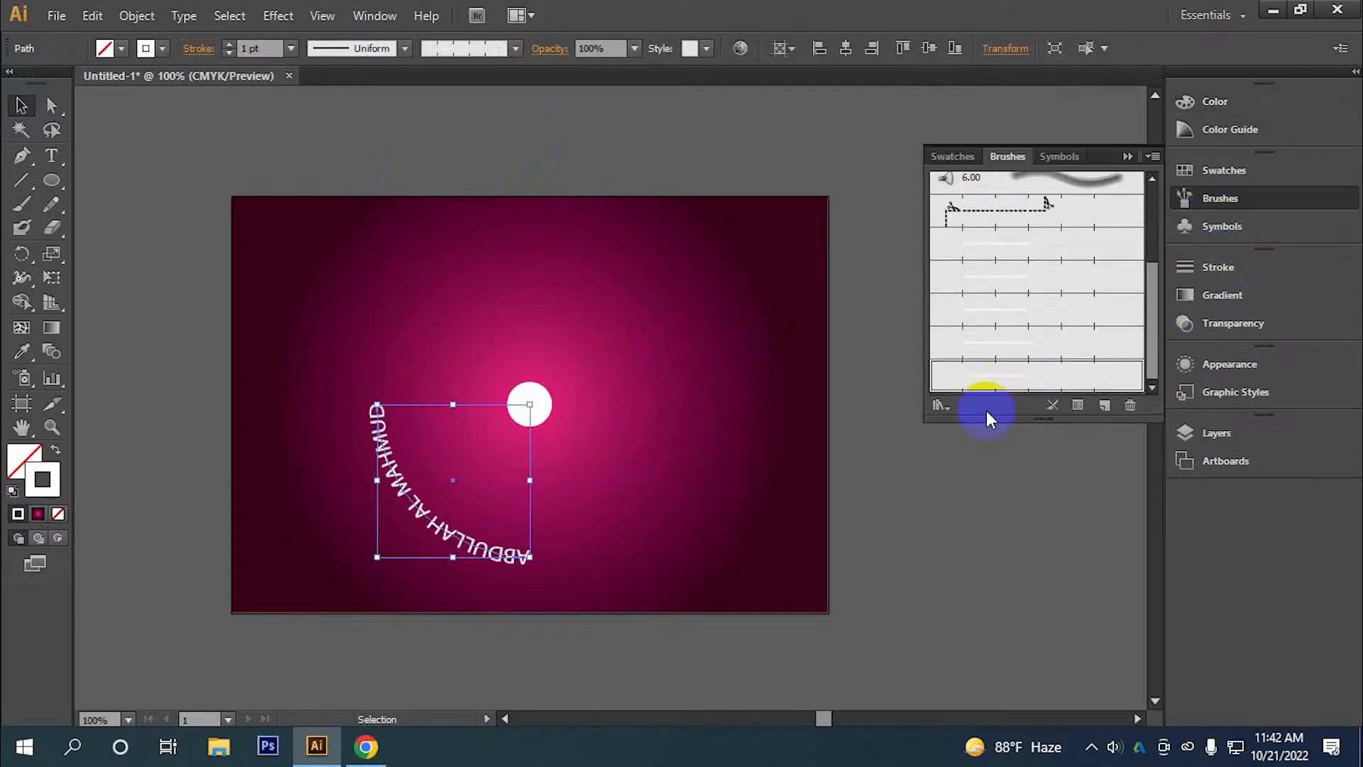
# - Copy the name arc around the small circle's centre at a 360/4 angle and repeat twice to complete the ring
pyautogui.click(22, 253)
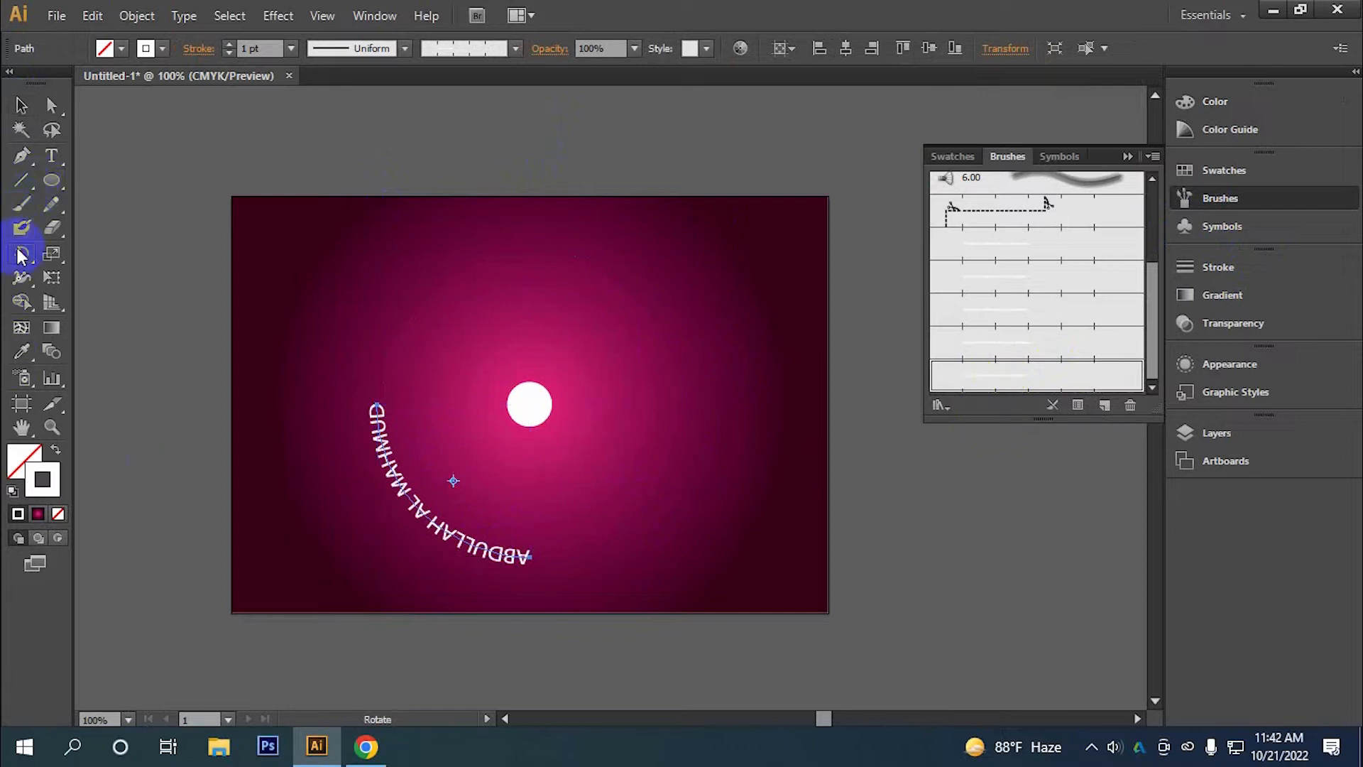
pyautogui.keyDown('alt'); pyautogui.click(530, 403); pyautogui.keyUp('alt')
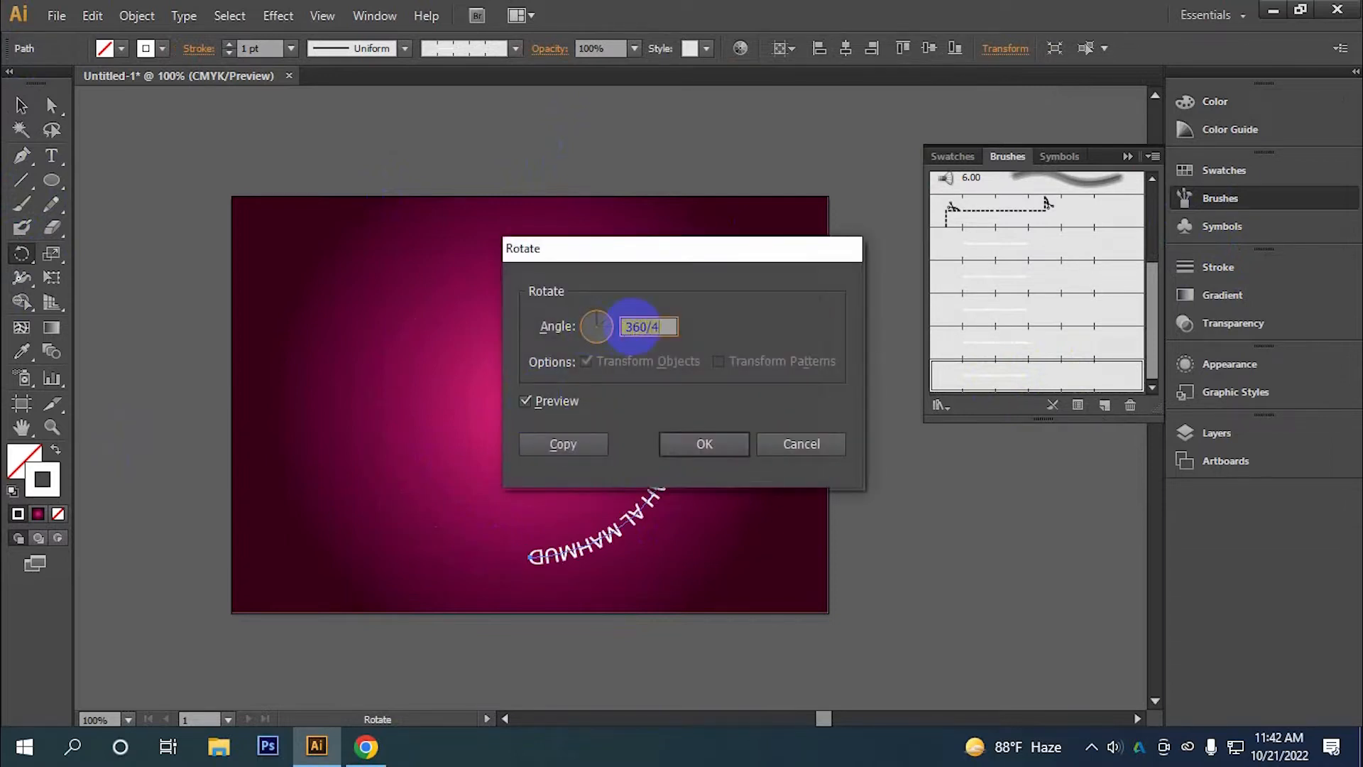
pyautogui.click(563, 443)
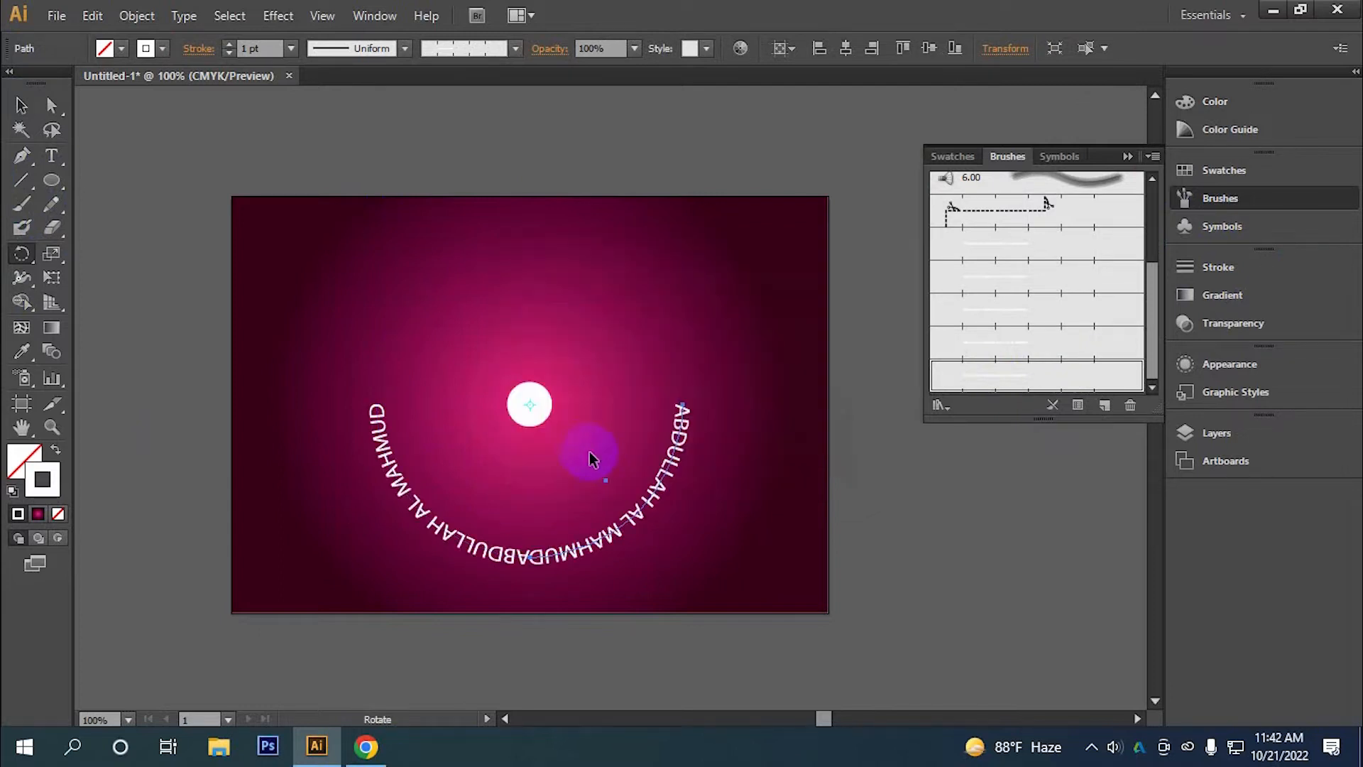
pyautogui.hotkey('ctrl', 'd')
pyautogui.hotkey('ctrl', 'd')
# - Delete the small white circle at the centre of the text ring
pyautogui.click(22, 105)
pyautogui.click(289, 137)
pyautogui.click(582, 389)
pyautogui.click(544, 401)
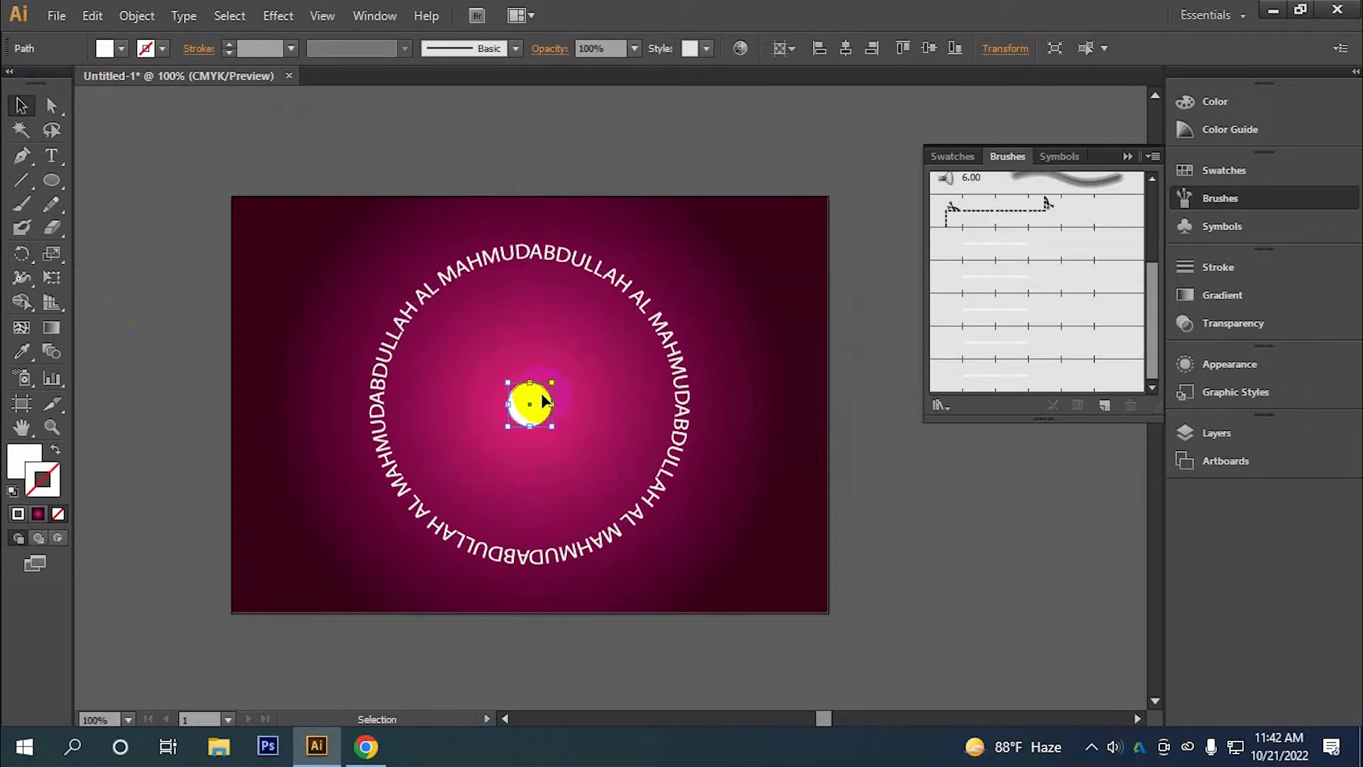
pyautogui.press('Delete')
# - Group the four name arcs and apply the triangular tapering width profile to their strokes
pyautogui.moveTo(347, 232); pyautogui.dragTo(687, 564)
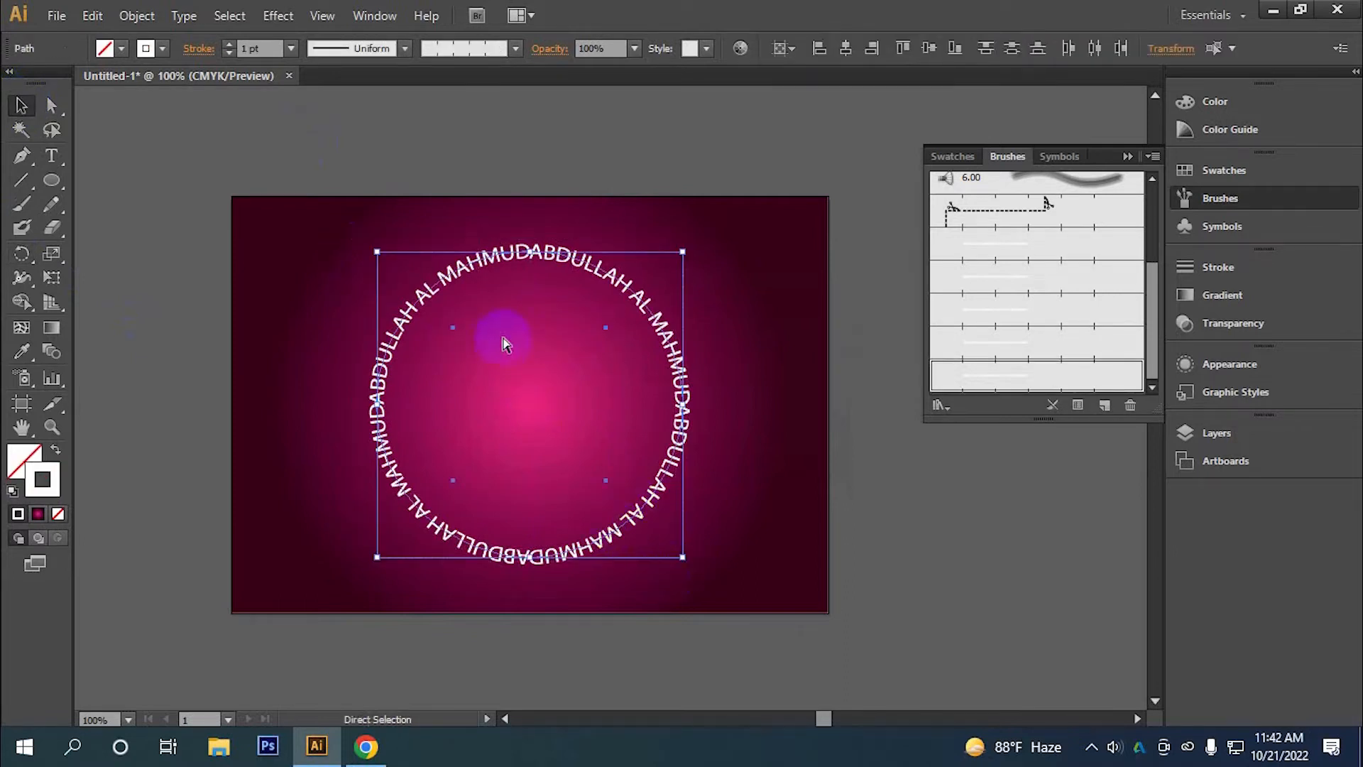
pyautogui.hotkey('ctrl', 'g')
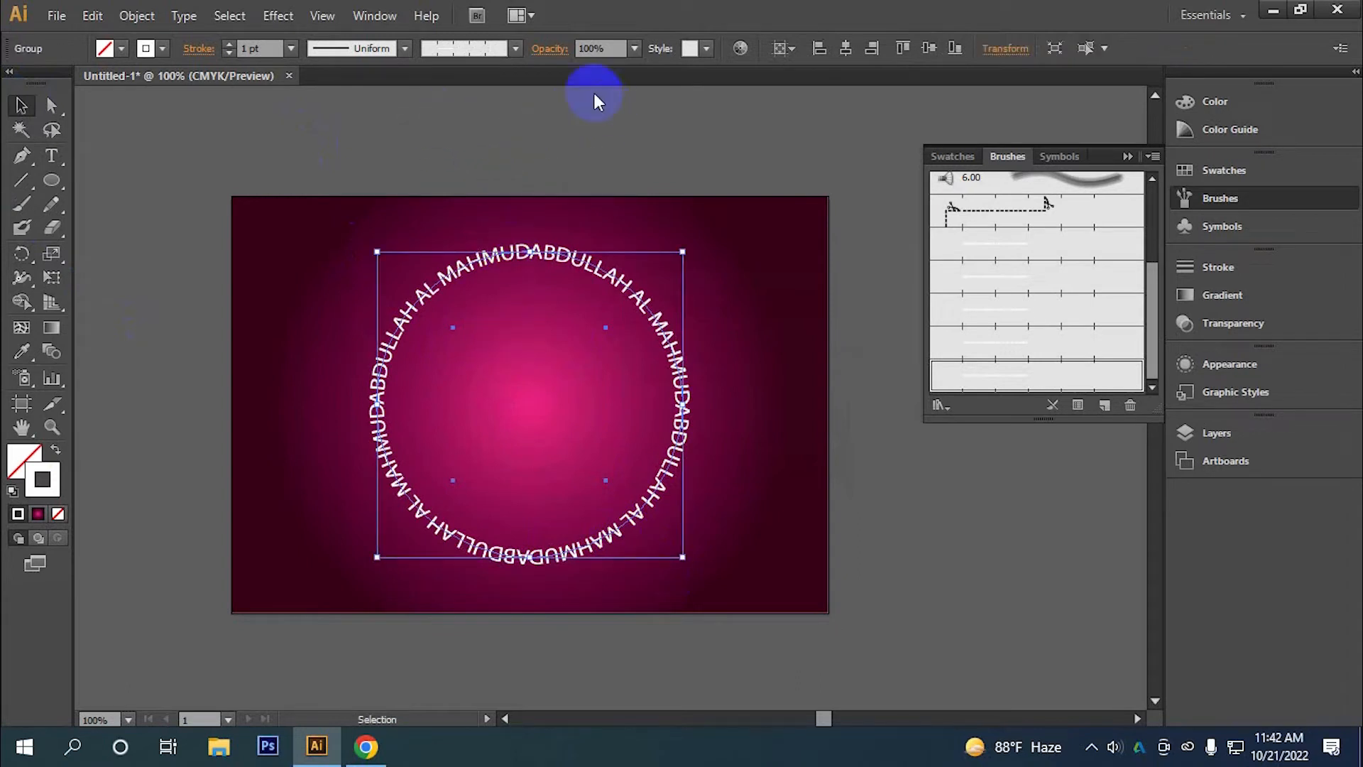
pyautogui.click(405, 48)
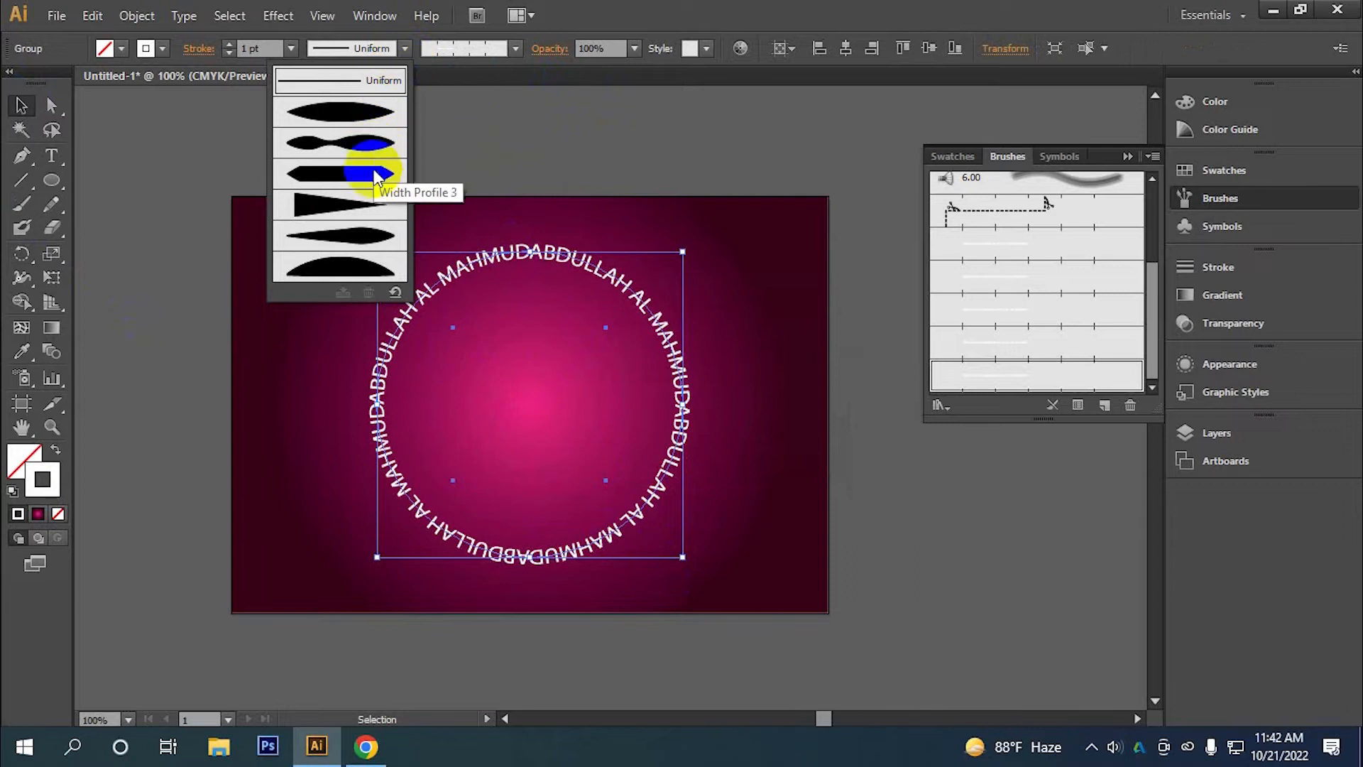
pyautogui.click(343, 217)
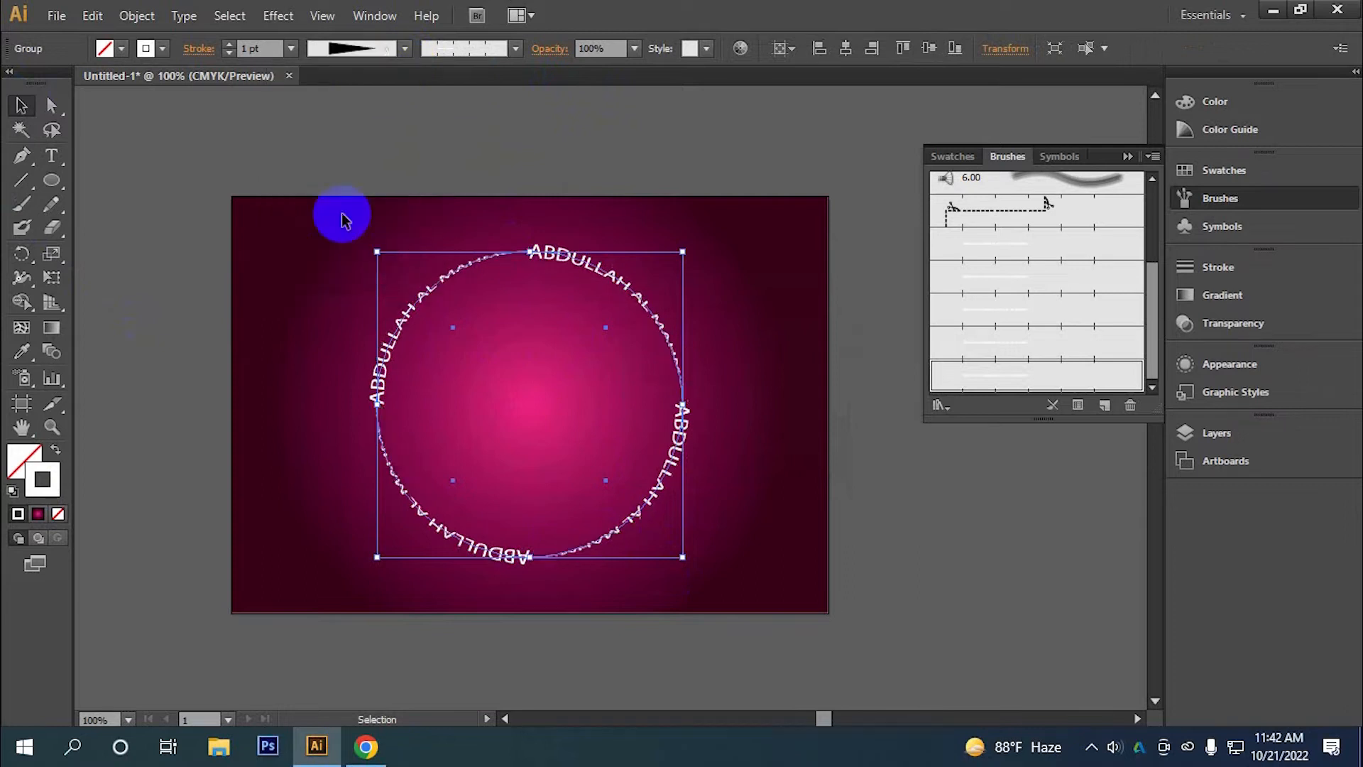
pyautogui.click(424, 156)
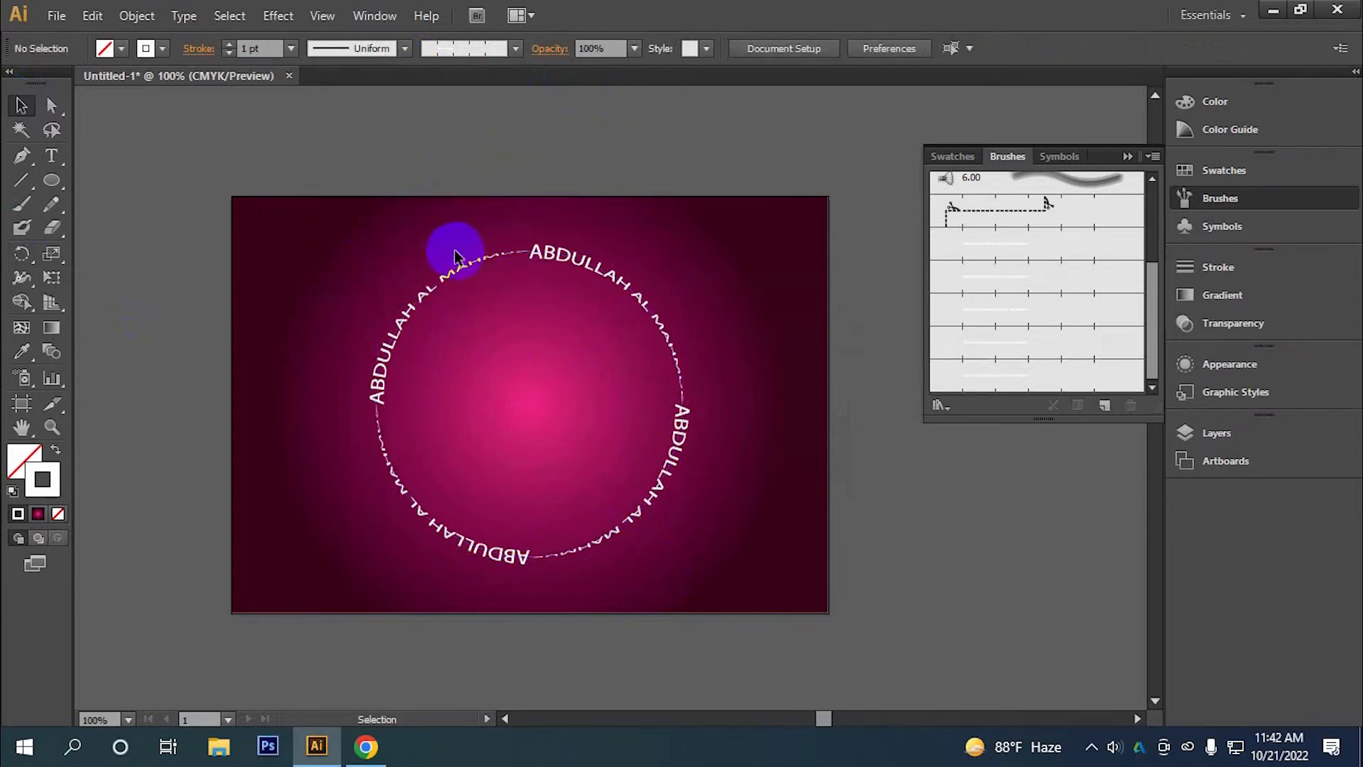
# - Start a previewed Transform effect on the grouped text ring with horizontal and vertical scale at 90%
pyautogui.moveTo(409, 235); pyautogui.dragTo(666, 537)
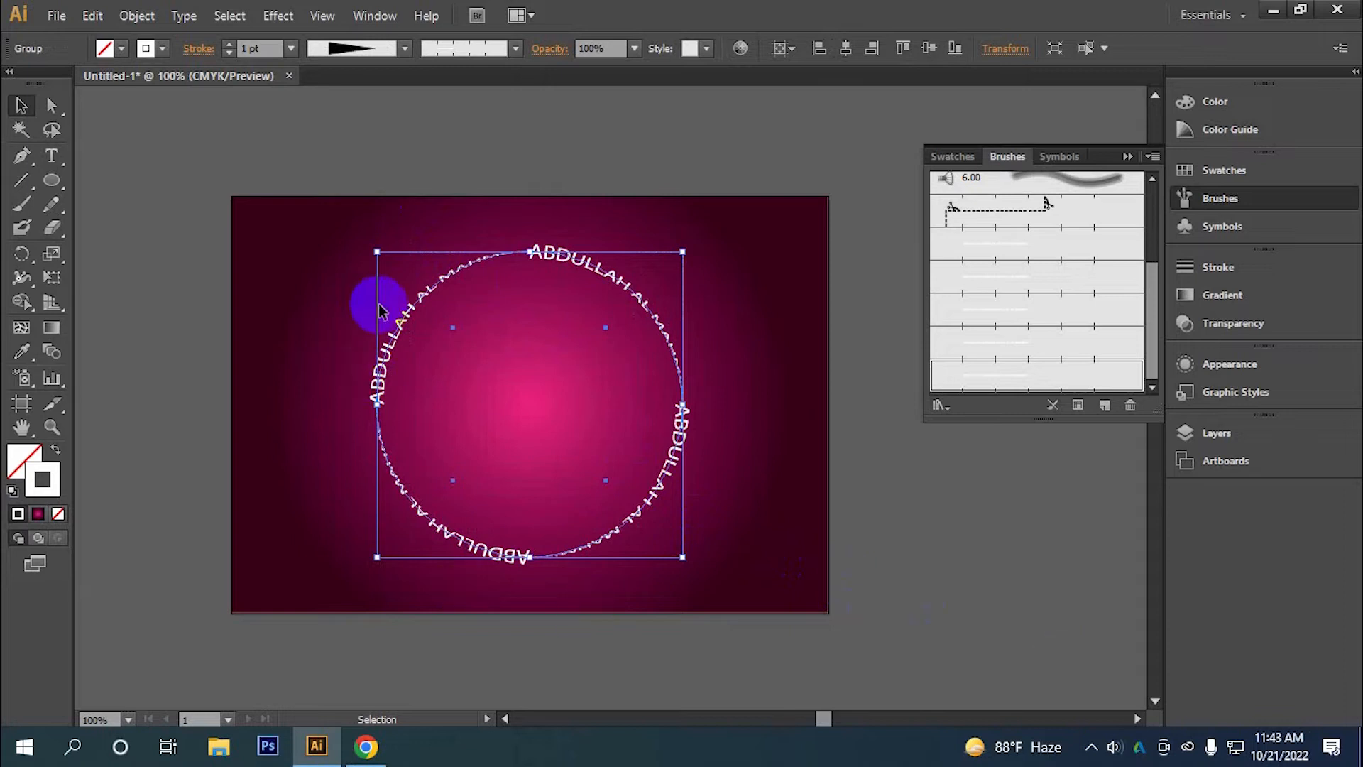
pyautogui.click(288, 22)
pyautogui.moveTo(456, 275)
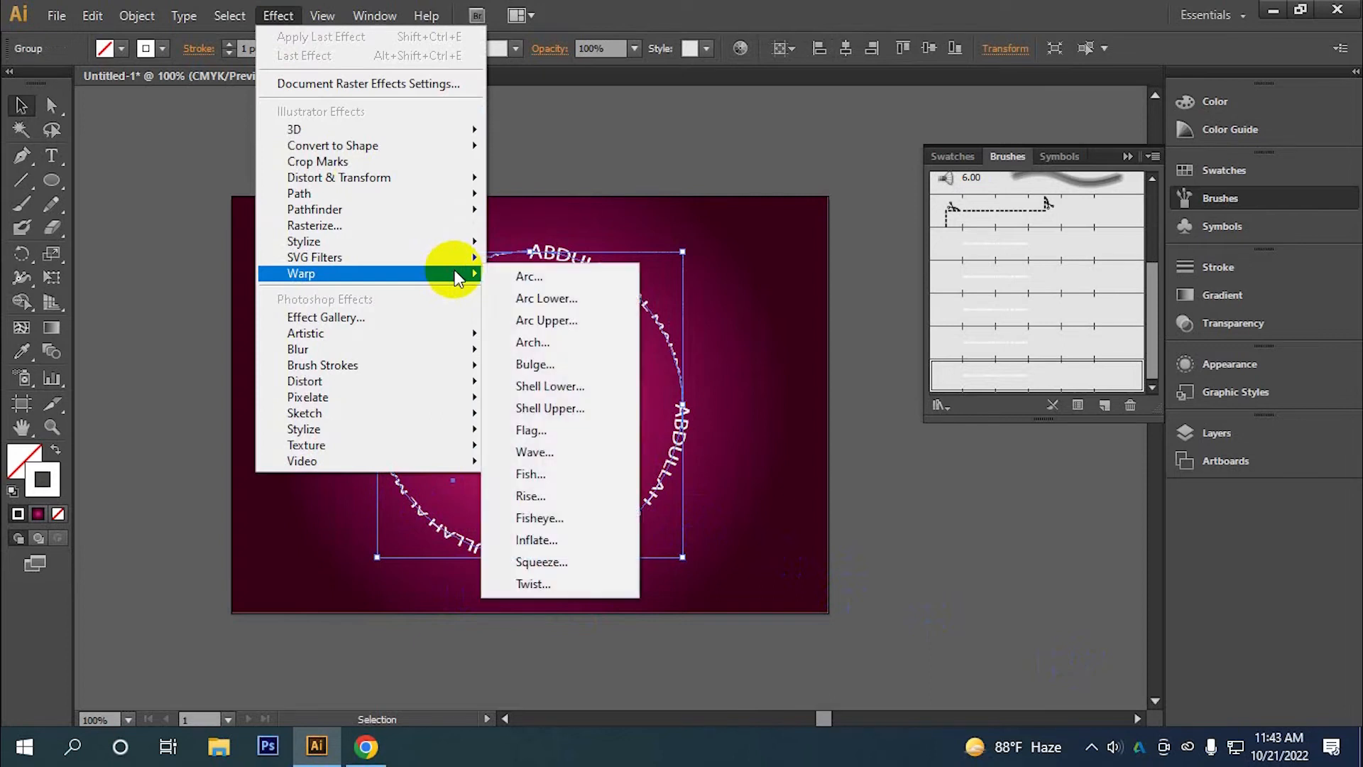
pyautogui.moveTo(430, 177)
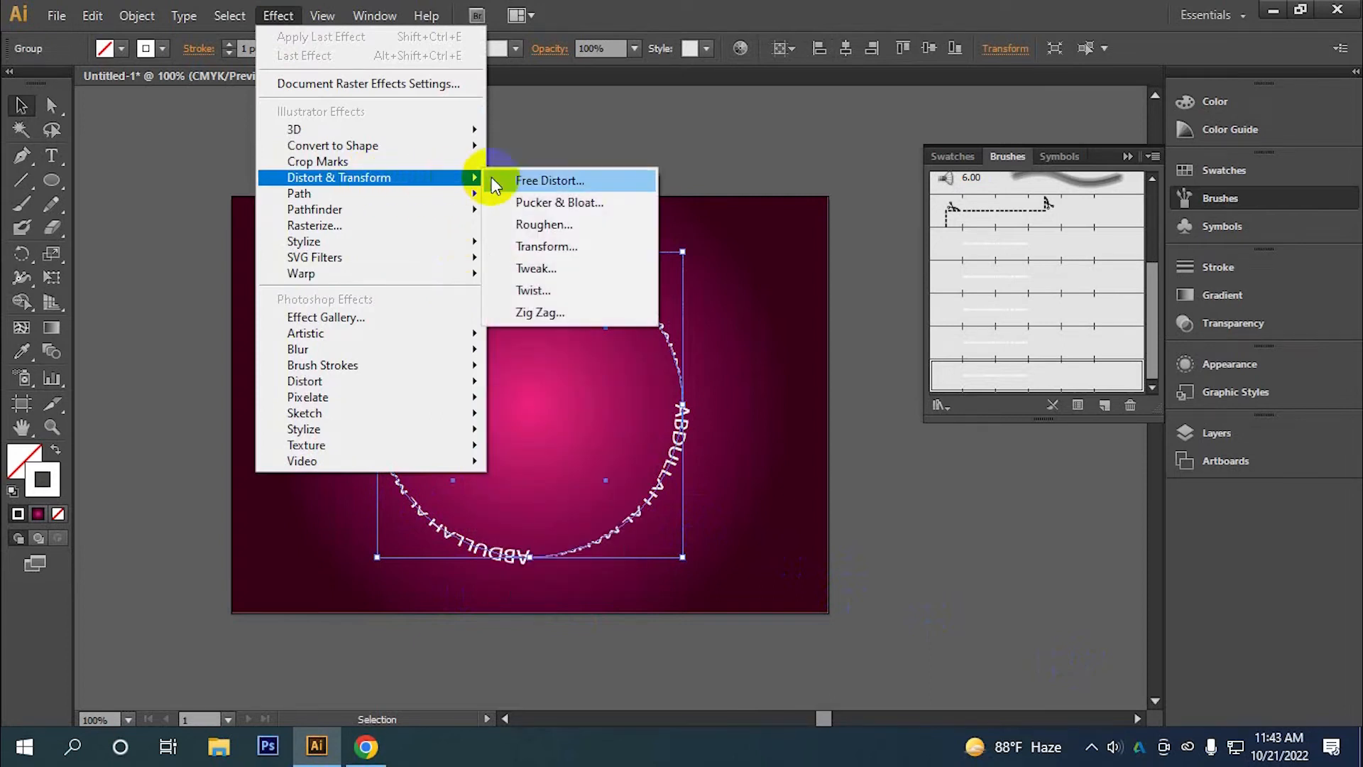
pyautogui.click(554, 246)
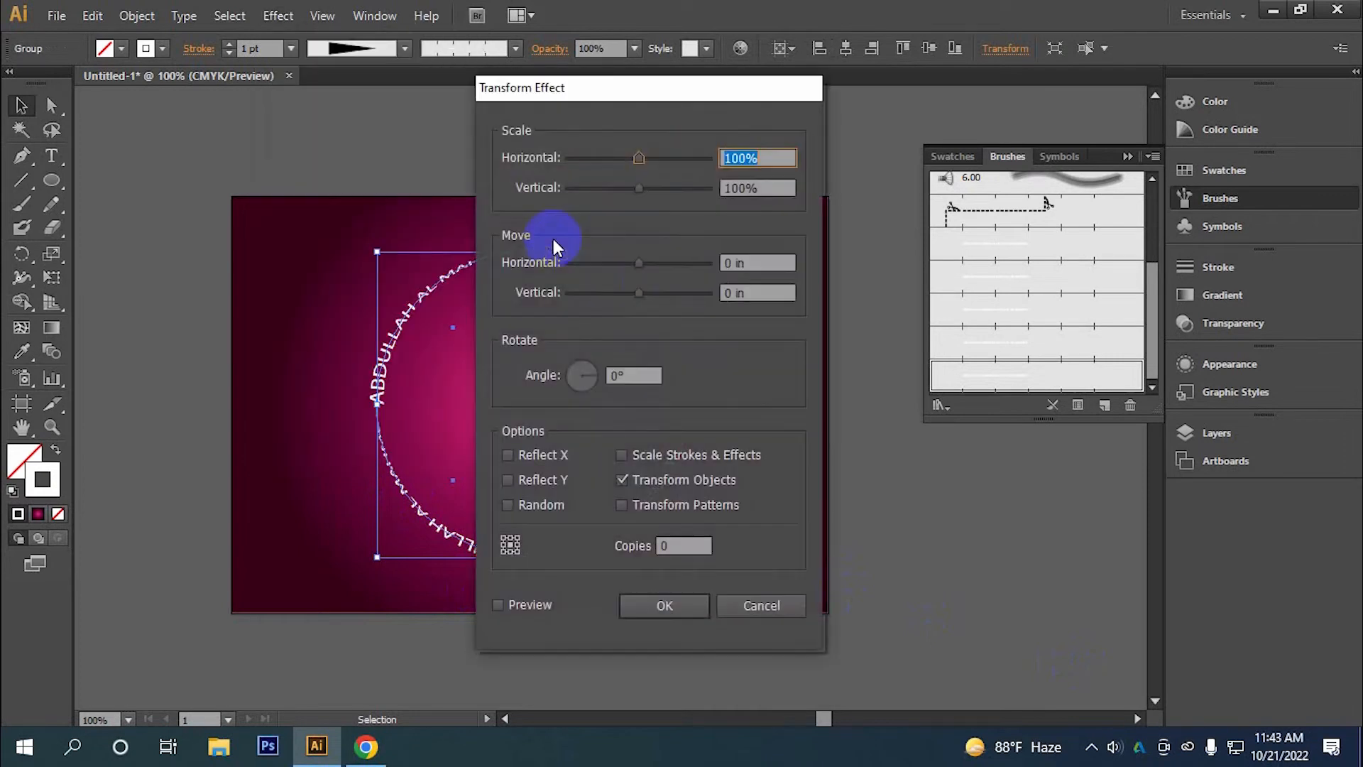
pyautogui.moveTo(614, 84); pyautogui.dragTo(933, 88)
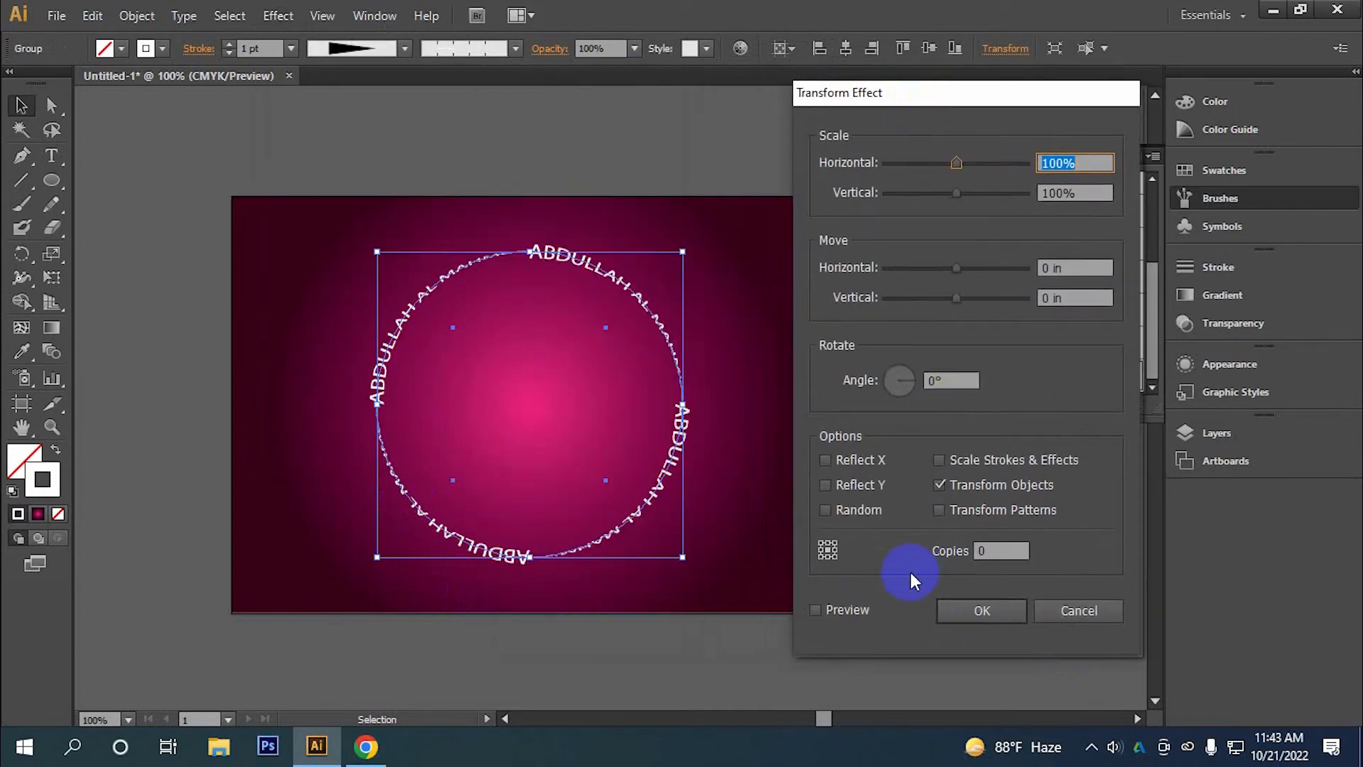
pyautogui.click(817, 609)
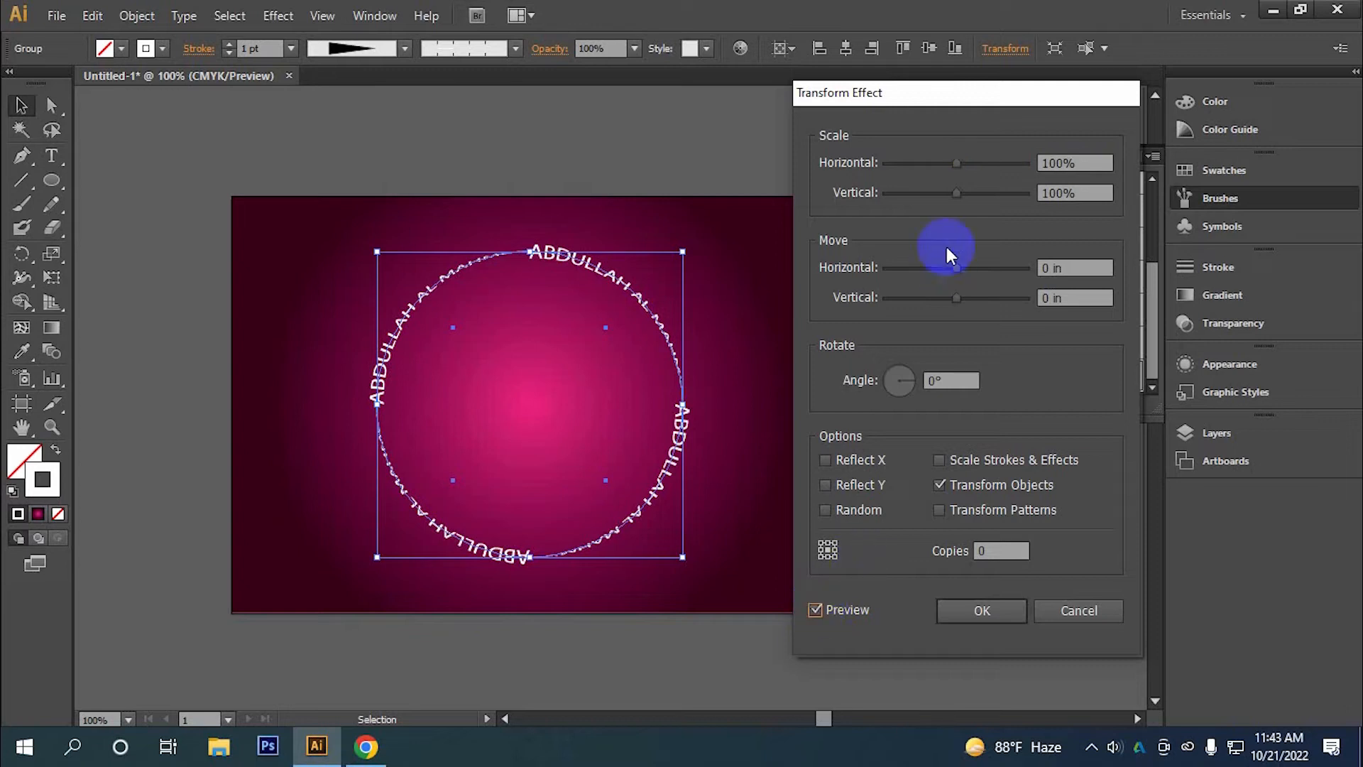
pyautogui.moveTo(958, 162); pyautogui.dragTo(949, 193)
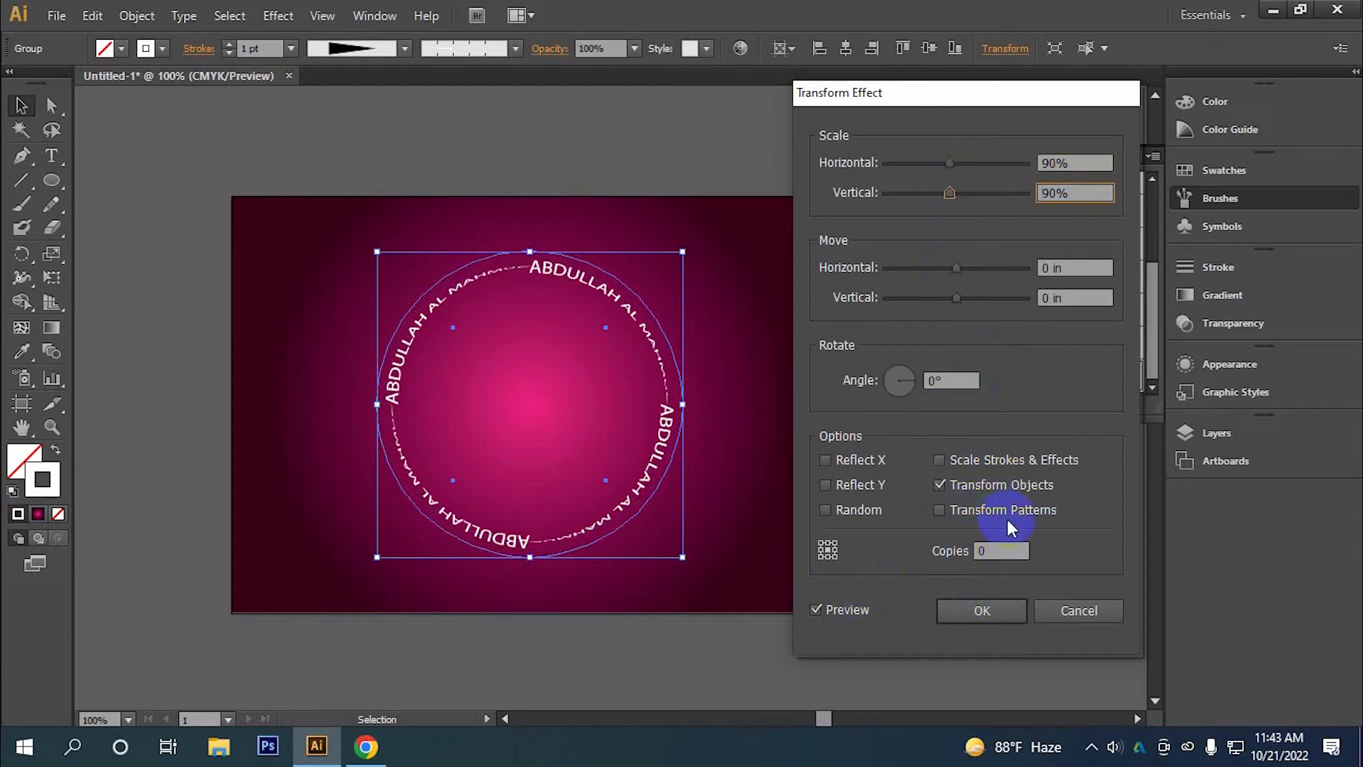
# - Set the Transform effect's number of copies to 51 so the rings fill the circle to its centre
pyautogui.click(1001, 551)
pyautogui.write('6')
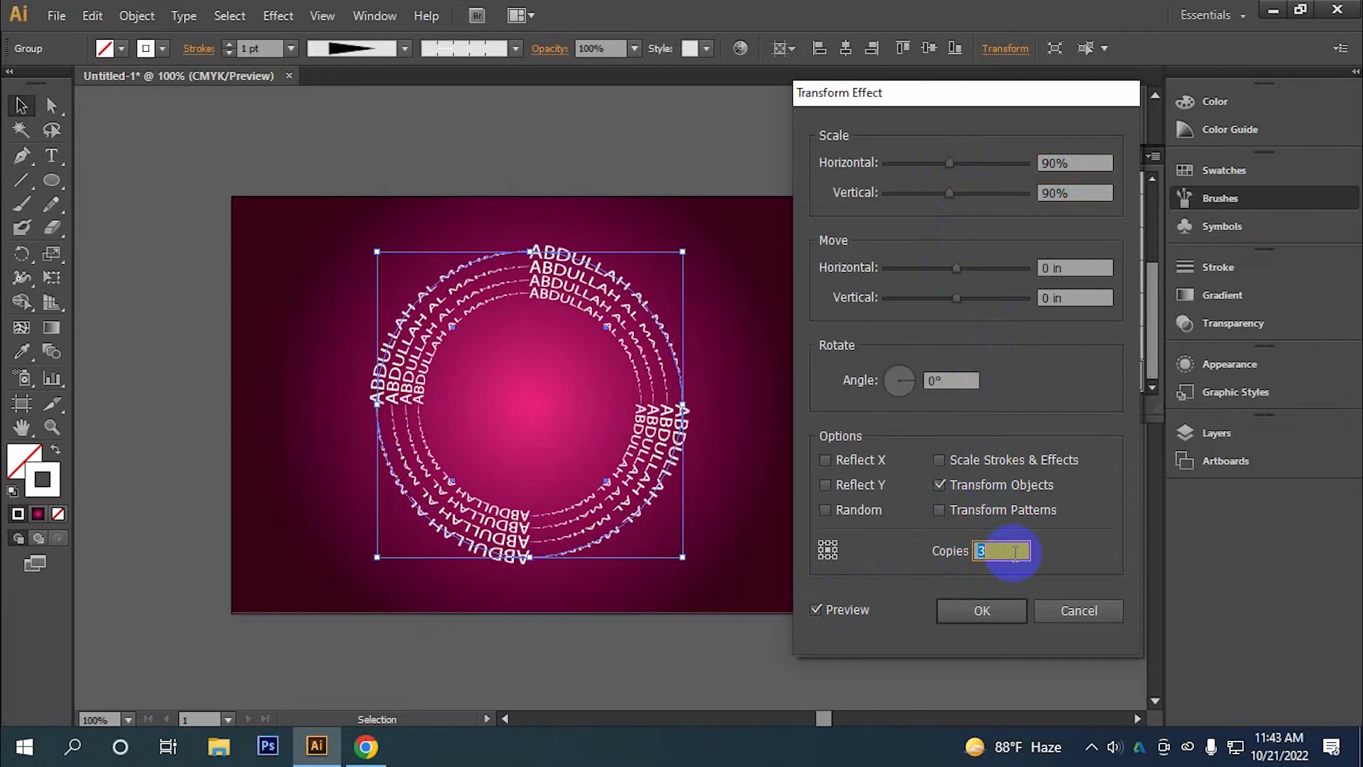
pyautogui.press('Up')
pyautogui.press('Up')
pyautogui.press('Up')
pyautogui.press('Up')
pyautogui.press('Up')
pyautogui.press('Up')
pyautogui.press('Up')
pyautogui.press('Up')
pyautogui.press('Up')
pyautogui.press('Up')
pyautogui.press('Up')
pyautogui.press('Up')
pyautogui.press('Up')
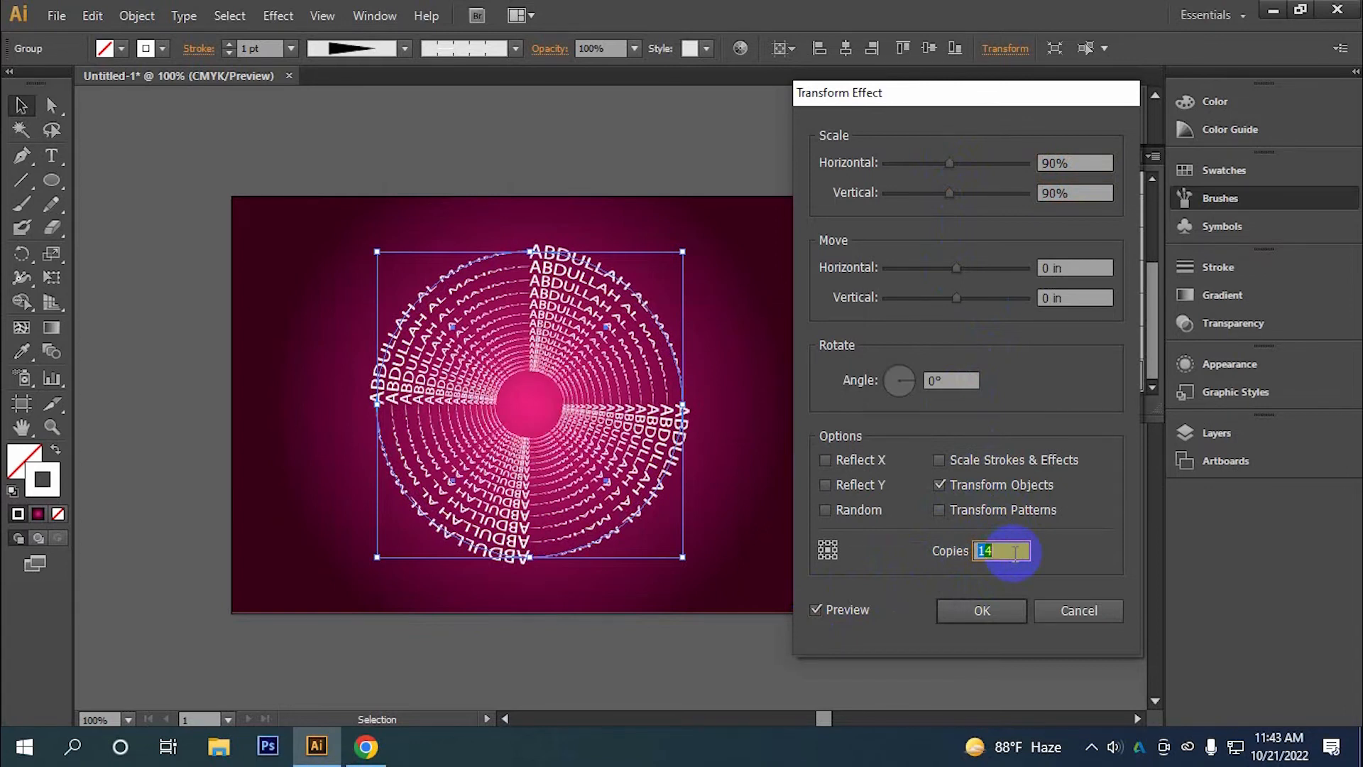
pyautogui.press('Up')
pyautogui.press('Up')
pyautogui.press('Up')
pyautogui.press('Up')
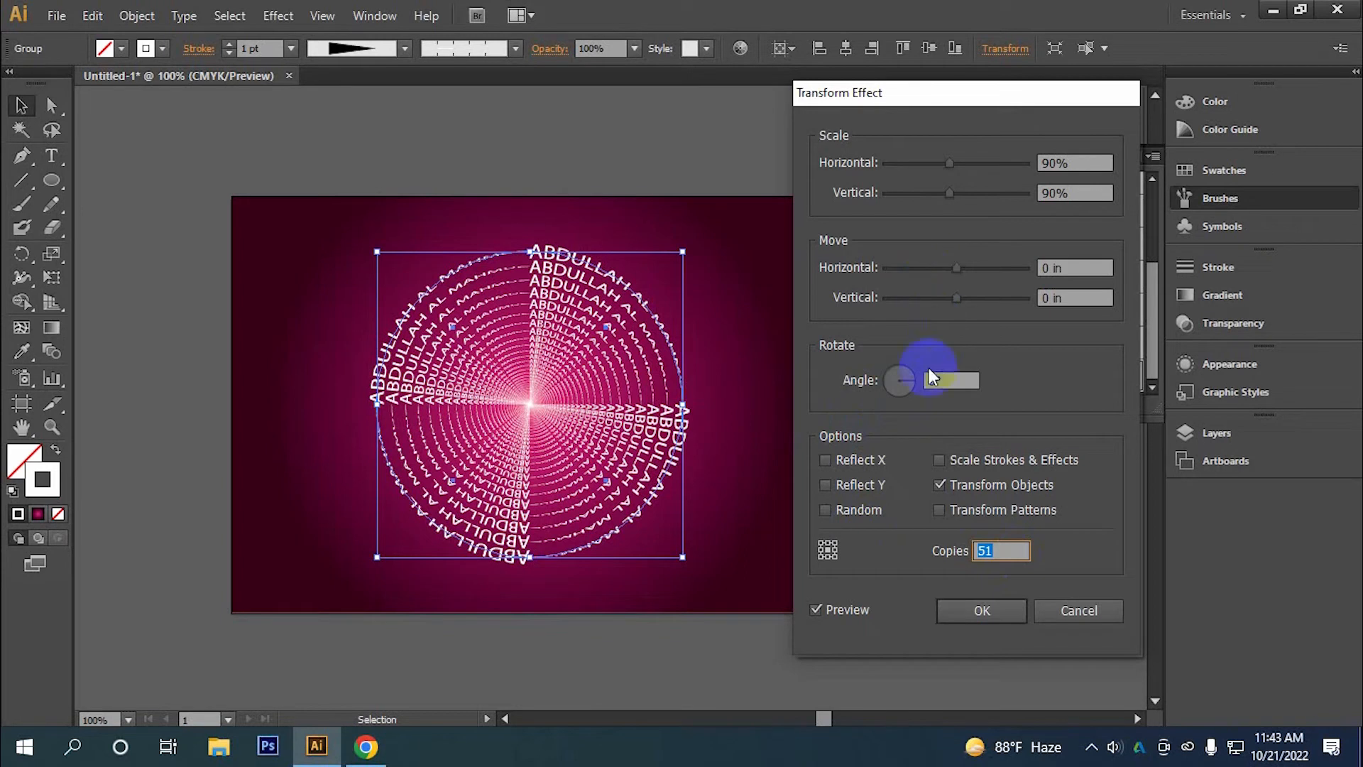
# - Set the Transform effect's rotation angle to 10° to twist the rings into a spiral, and apply the effect
pyautogui.click(954, 382)
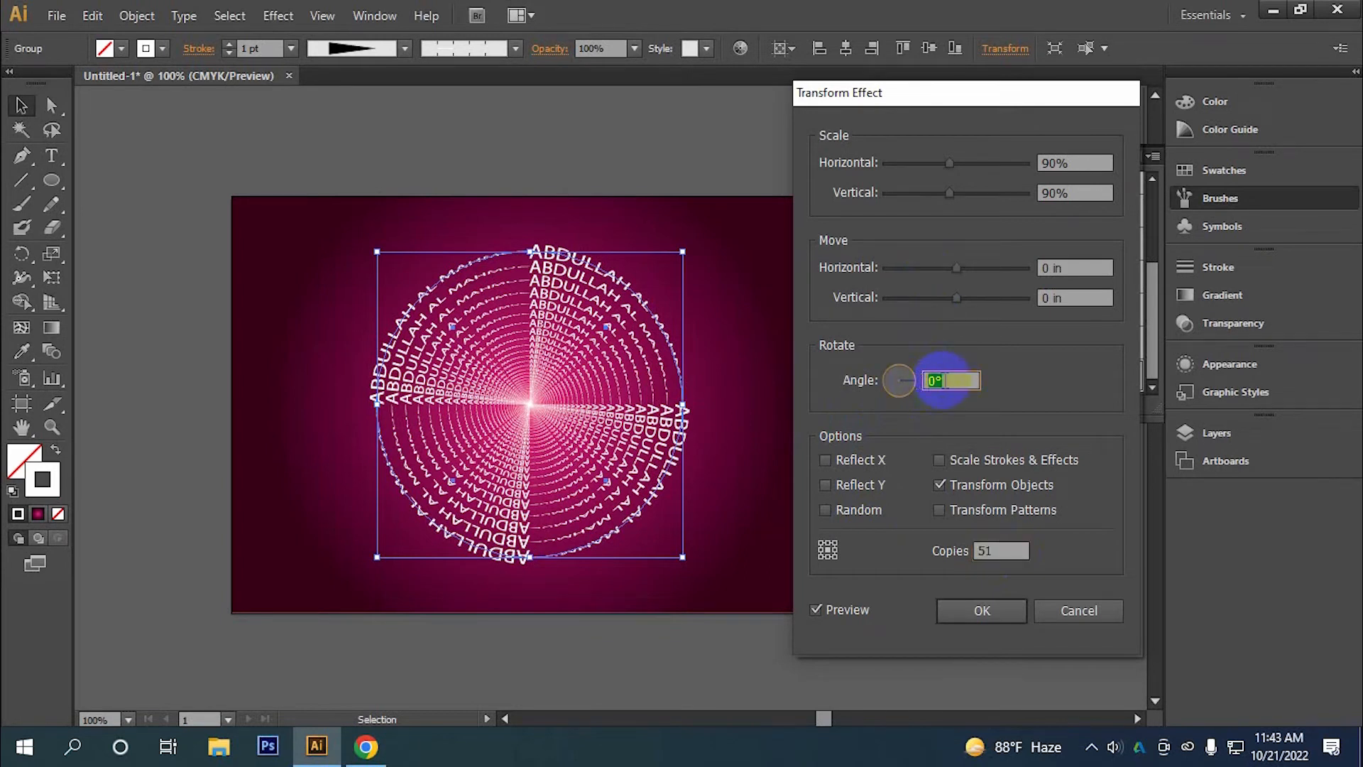
pyautogui.press('Up')
pyautogui.press('Up')
pyautogui.press('Up')
pyautogui.press('Up')
pyautogui.press('Up')
pyautogui.press('Up')
pyautogui.press('Up')
pyautogui.press('Up')
pyautogui.press('Up')
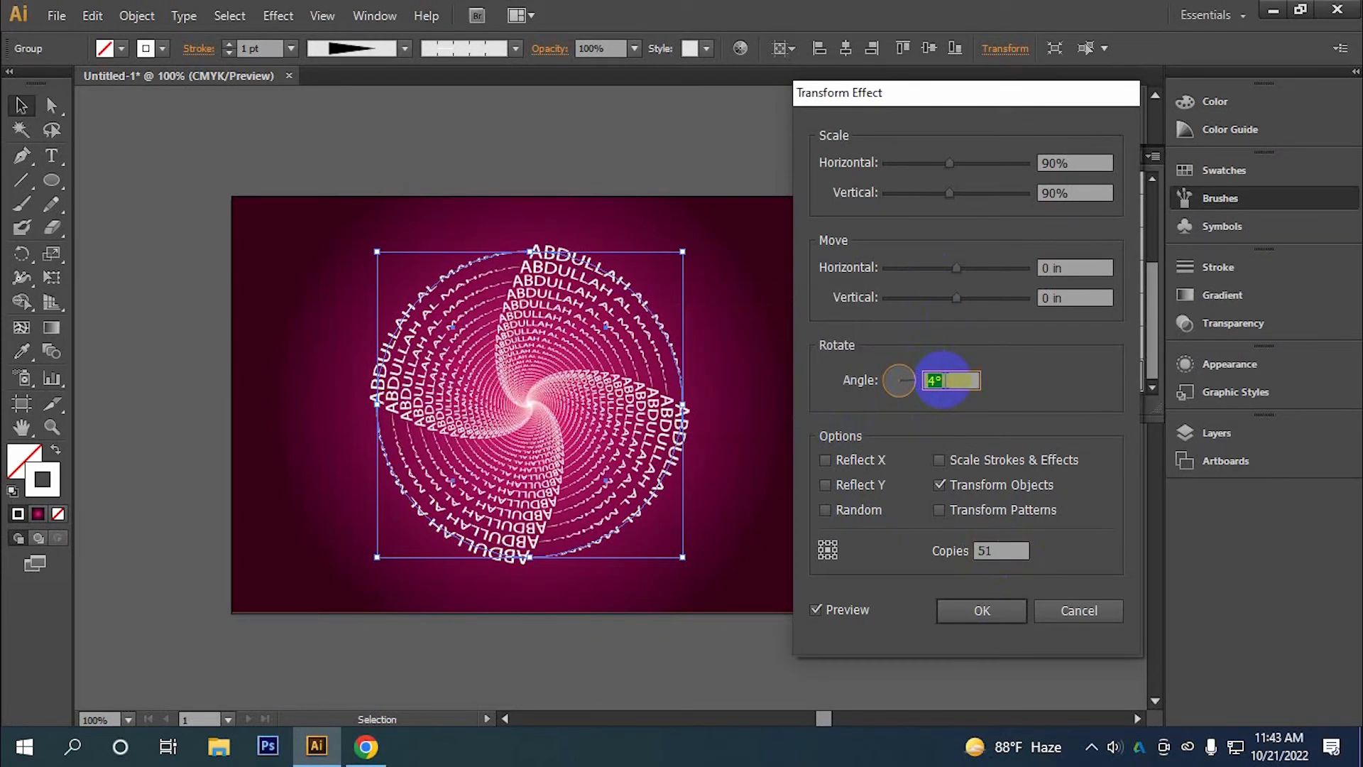
pyautogui.press('Up')
pyautogui.press('Up')
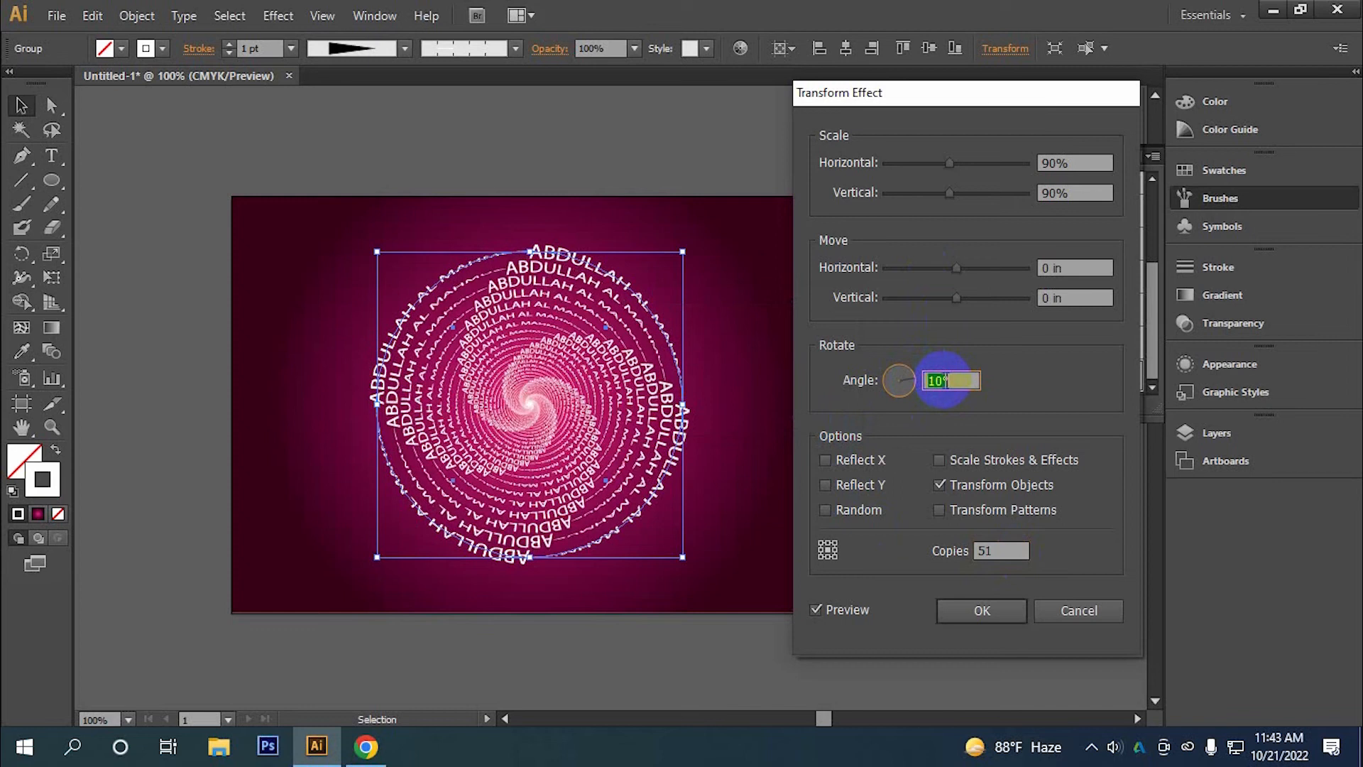
pyautogui.click(978, 611)
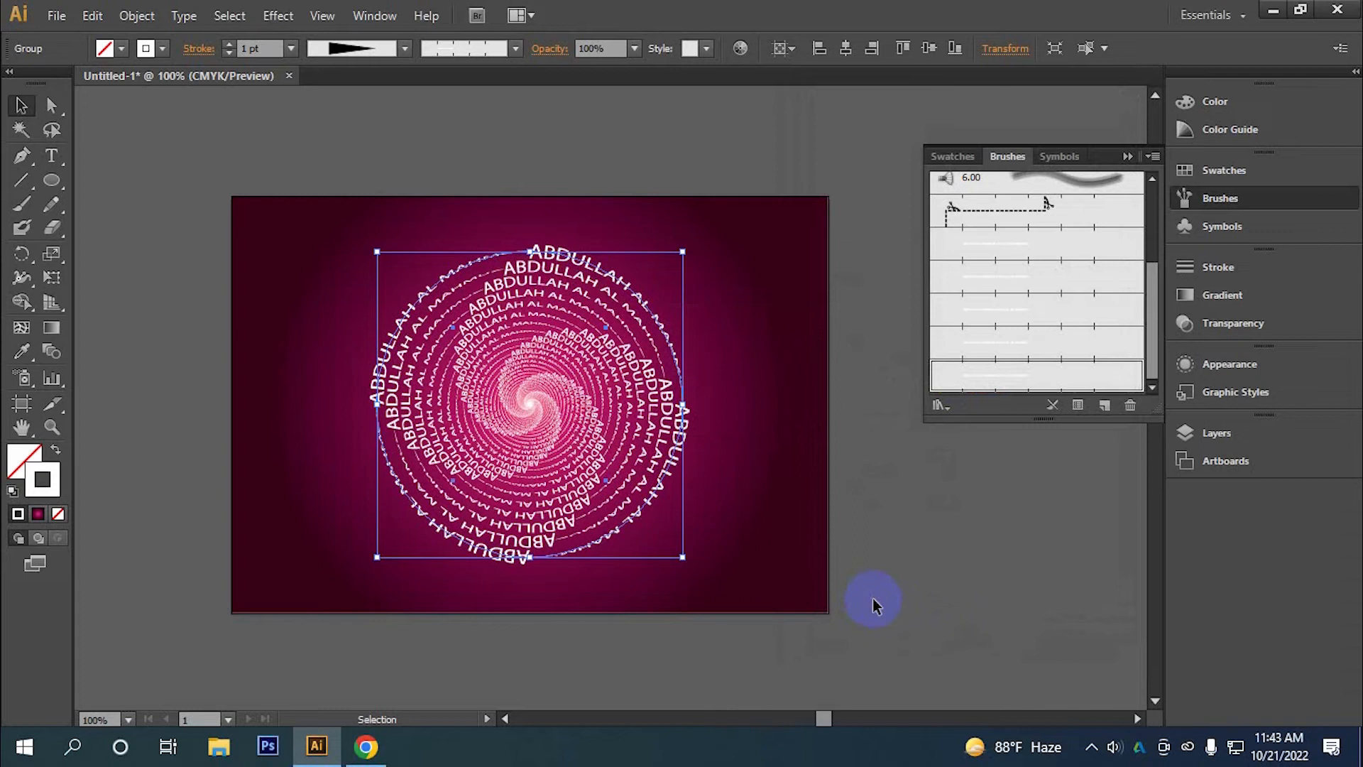
# - Expand the appearance of the spiral text group and ungroup it into separate rings
pyautogui.click(137, 15)
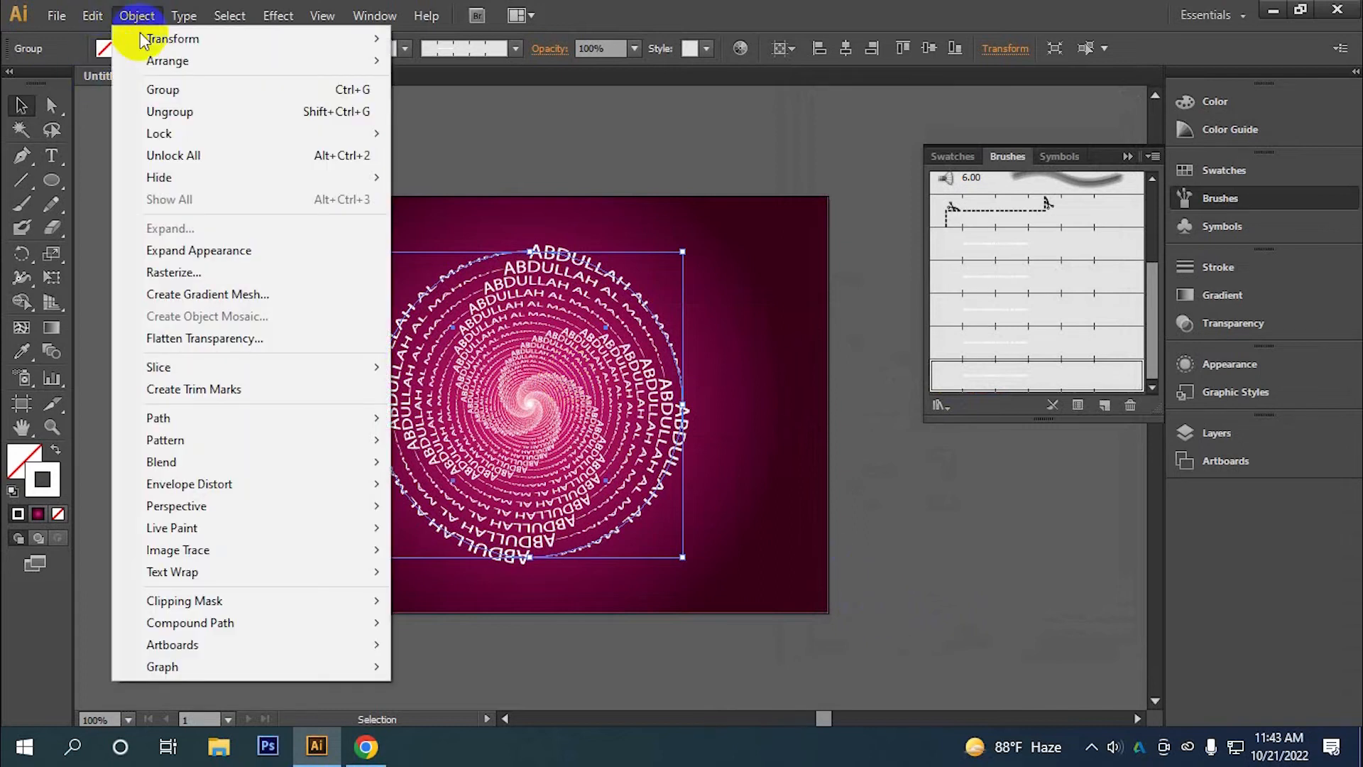
pyautogui.click(201, 251)
pyautogui.rightClick(572, 384)
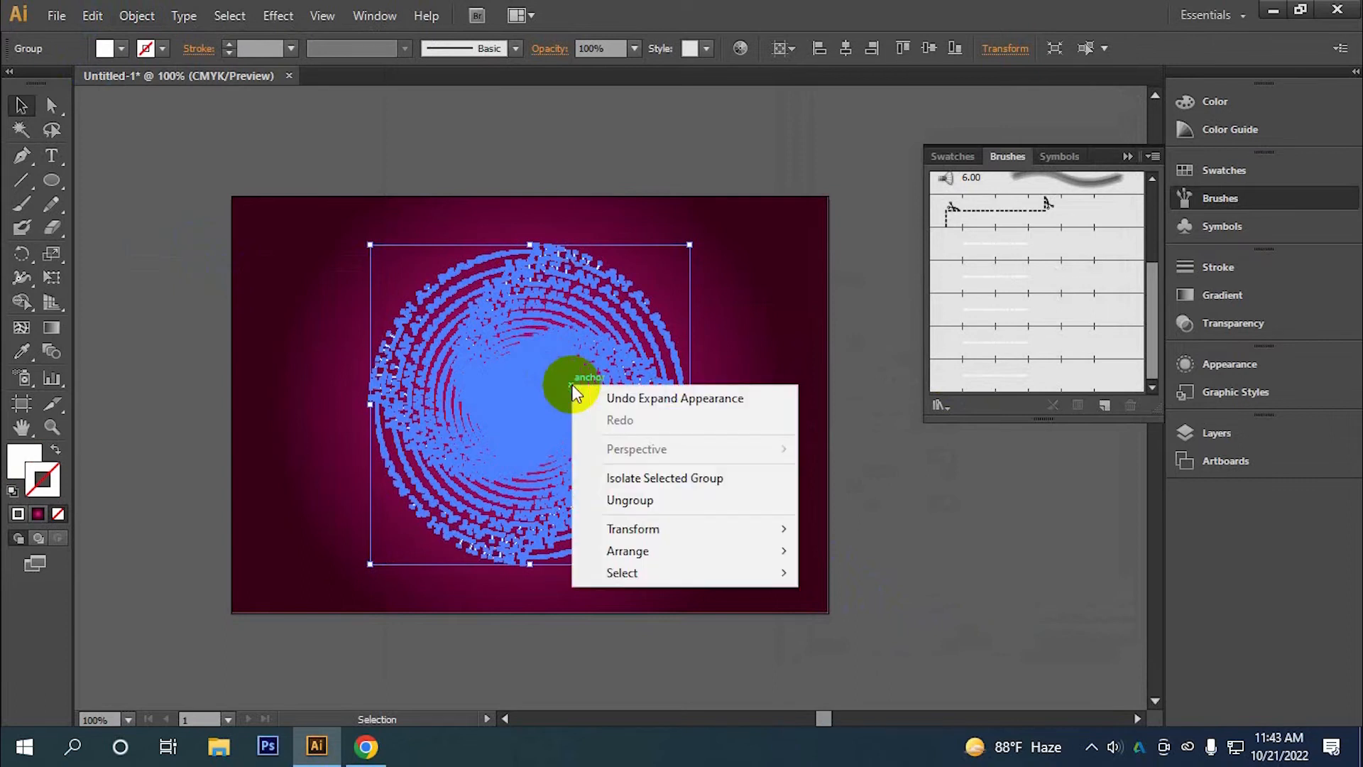
pyautogui.click(629, 502)
# - Select every other text ring together, from the second outermost ring inward towards the centre
pyautogui.click(627, 502)
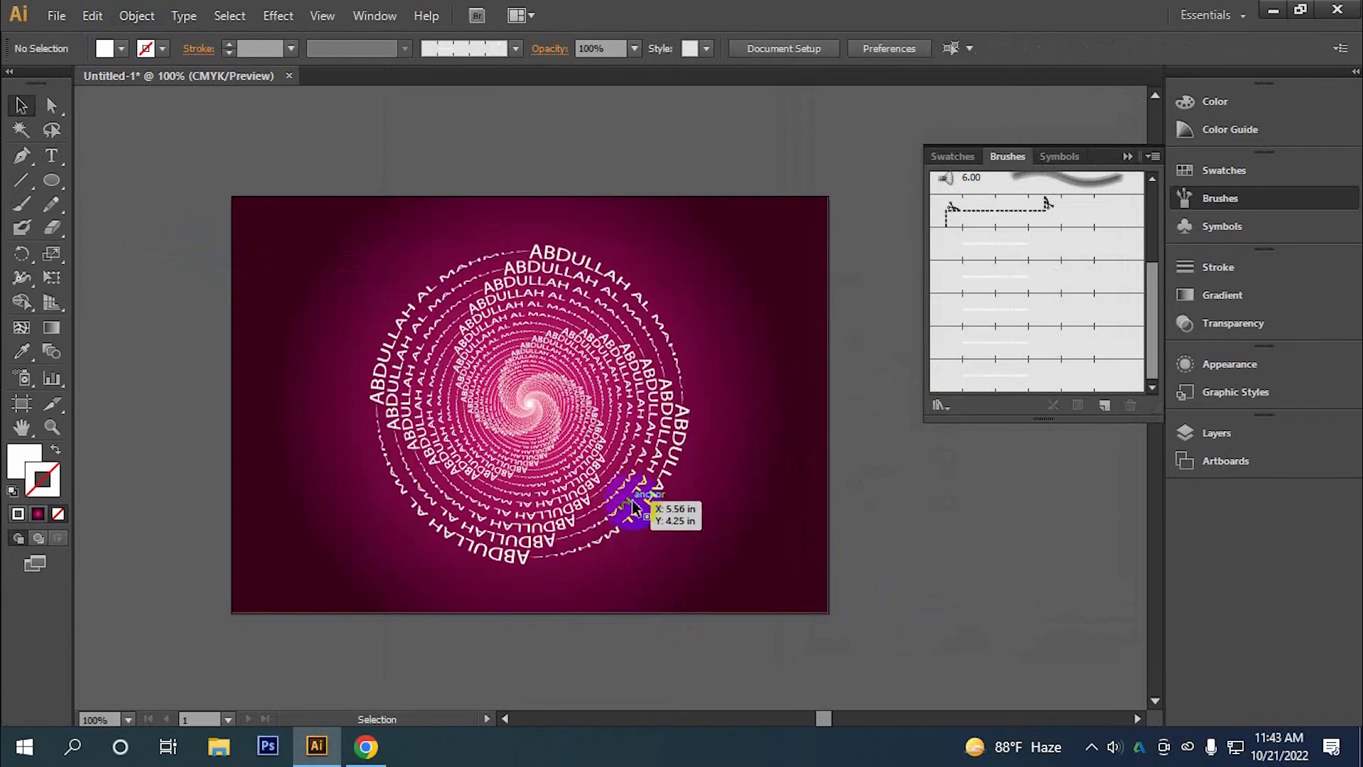
pyautogui.keyDown('shift'); pyautogui.click(615, 474); pyautogui.keyUp('shift')
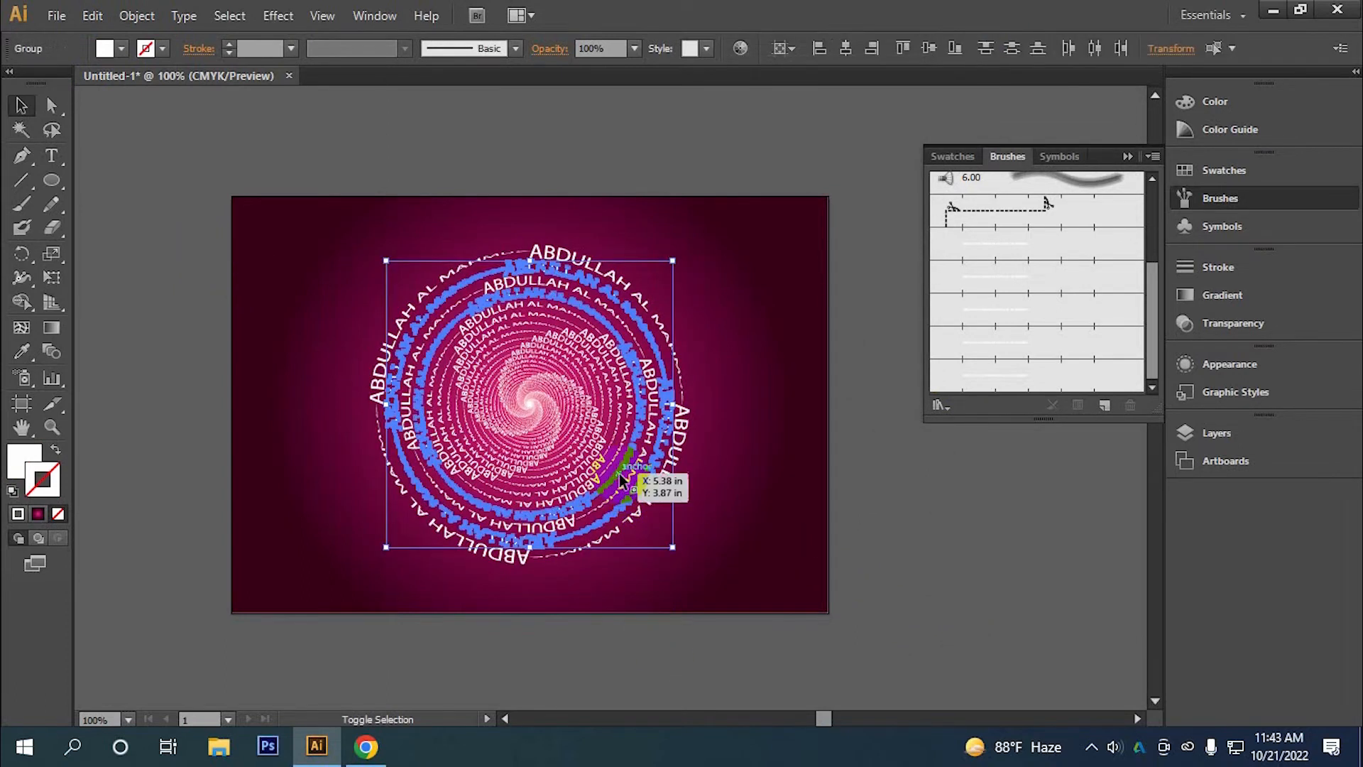
pyautogui.keyDown('shift'); pyautogui.click(617, 441); pyautogui.keyUp('shift')
pyautogui.scroll(3, 615, 441)
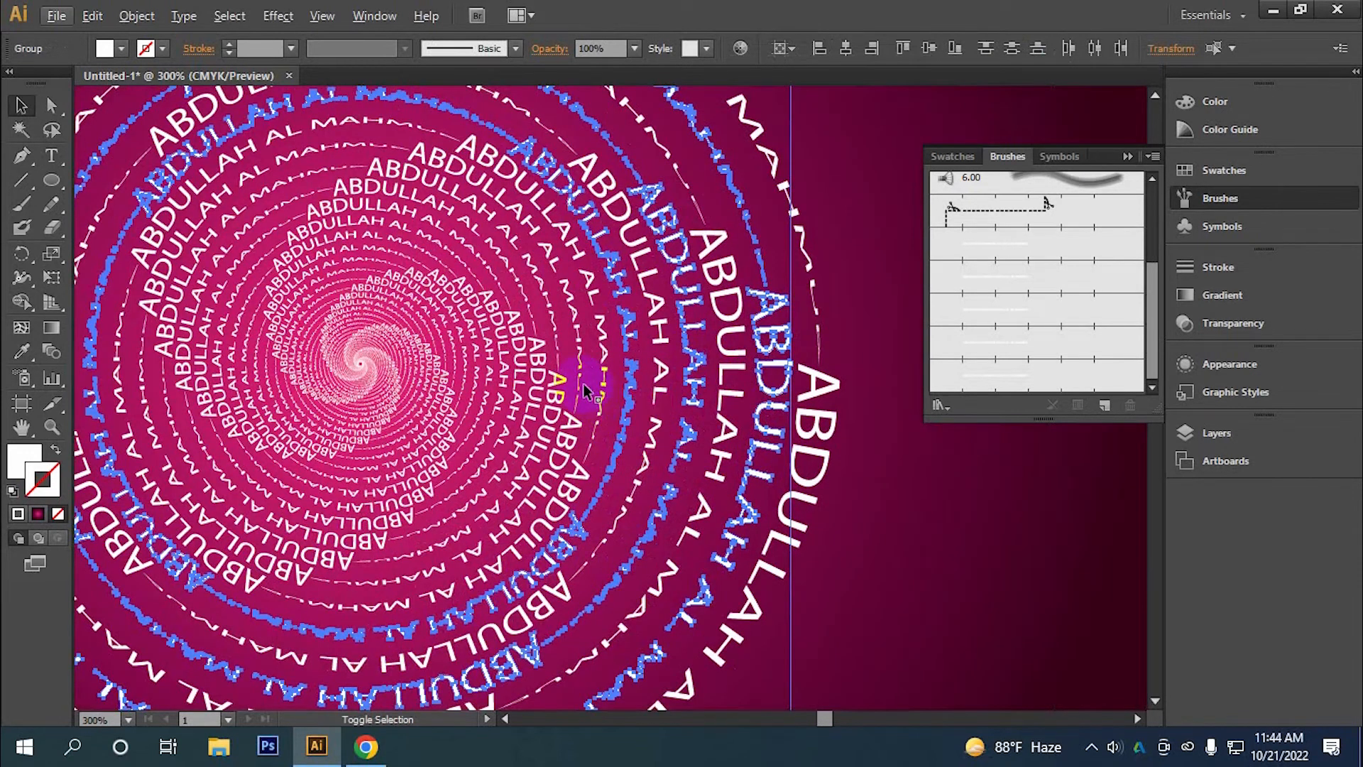
pyautogui.keyDown('shift'); pyautogui.click(538, 359); pyautogui.keyUp('shift')
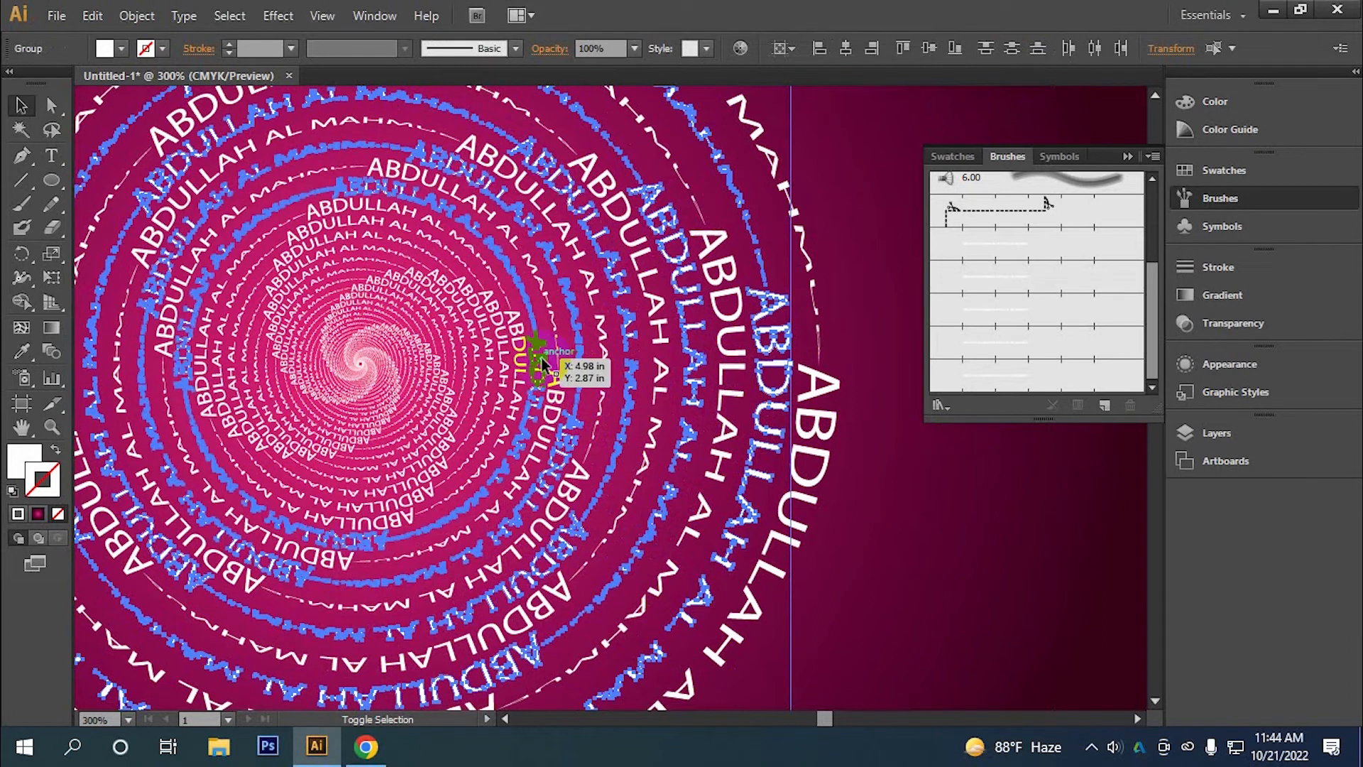
pyautogui.keyDown('shift'); pyautogui.click(520, 364); pyautogui.keyUp('shift')
pyautogui.keyDown('shift'); pyautogui.click(490, 367); pyautogui.keyUp('shift')
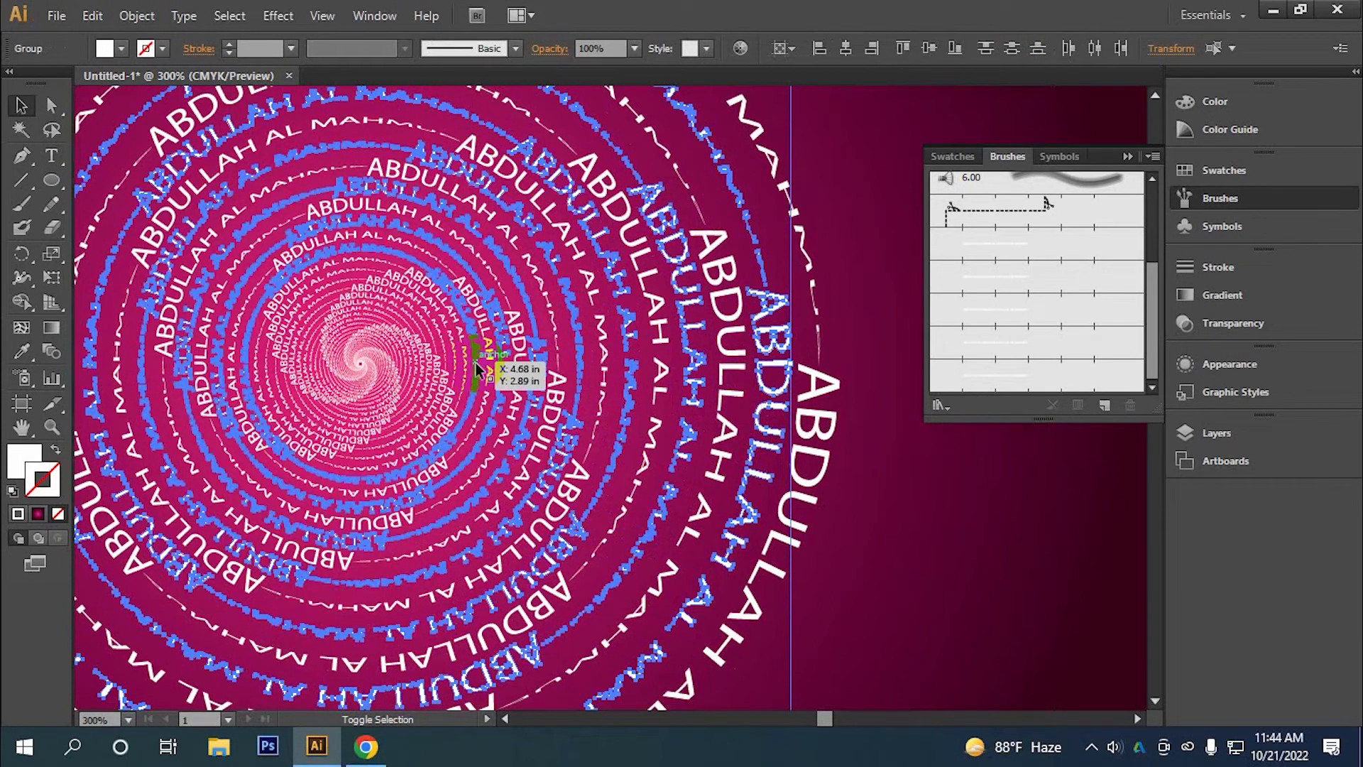
pyautogui.keyDown('shift'); pyautogui.click(460, 364); pyautogui.keyUp('shift')
pyautogui.keyDown('shift'); pyautogui.click(444, 364); pyautogui.keyUp('shift')
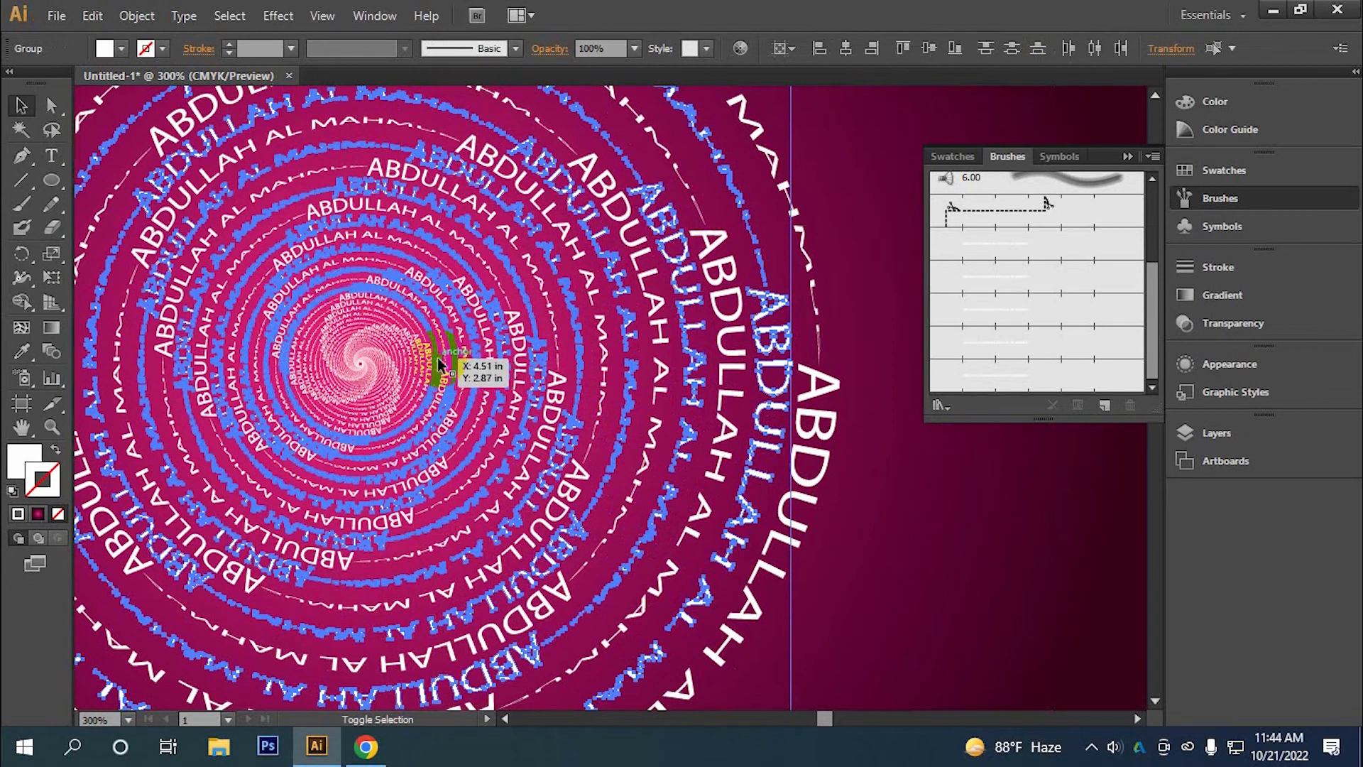
pyautogui.keyDown('shift'); pyautogui.click(424, 360); pyautogui.keyUp('shift')
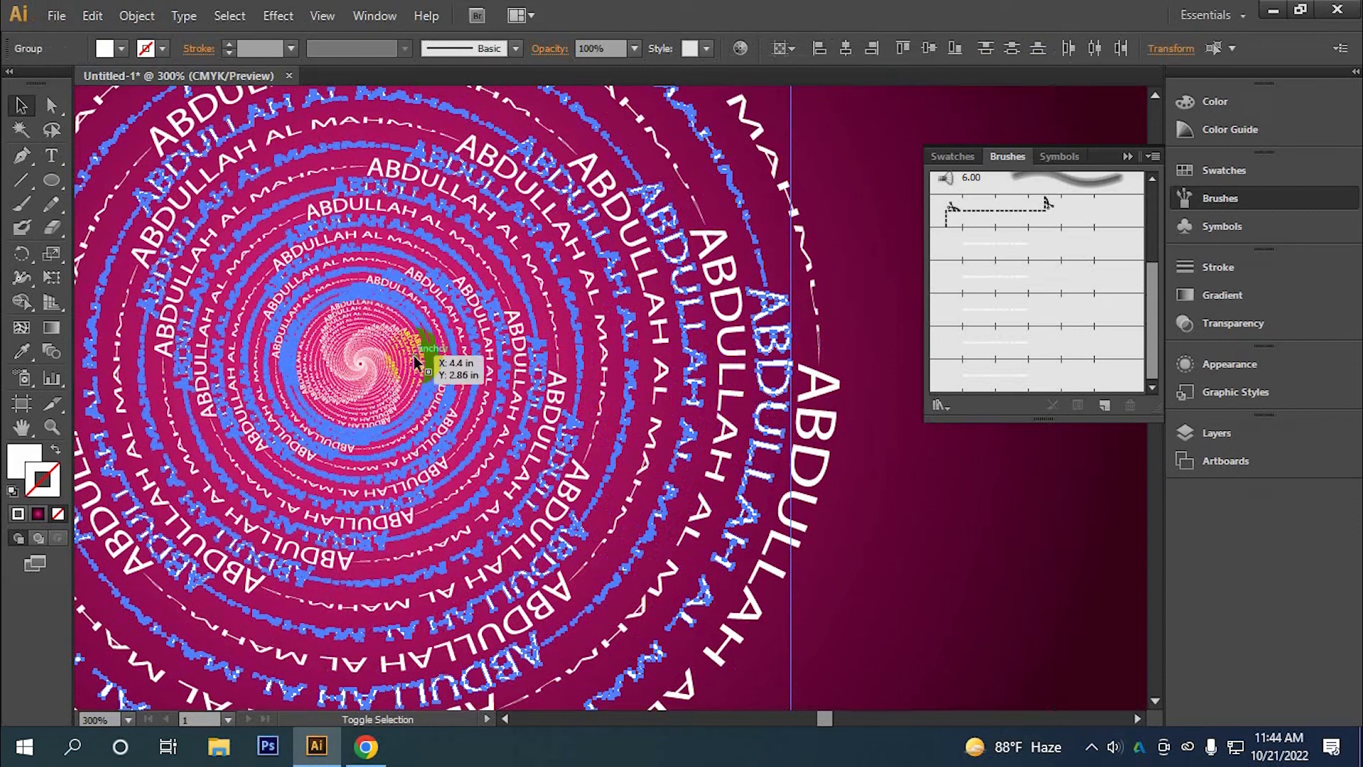
pyautogui.keyDown('shift'); pyautogui.click(412, 363); pyautogui.keyUp('shift')
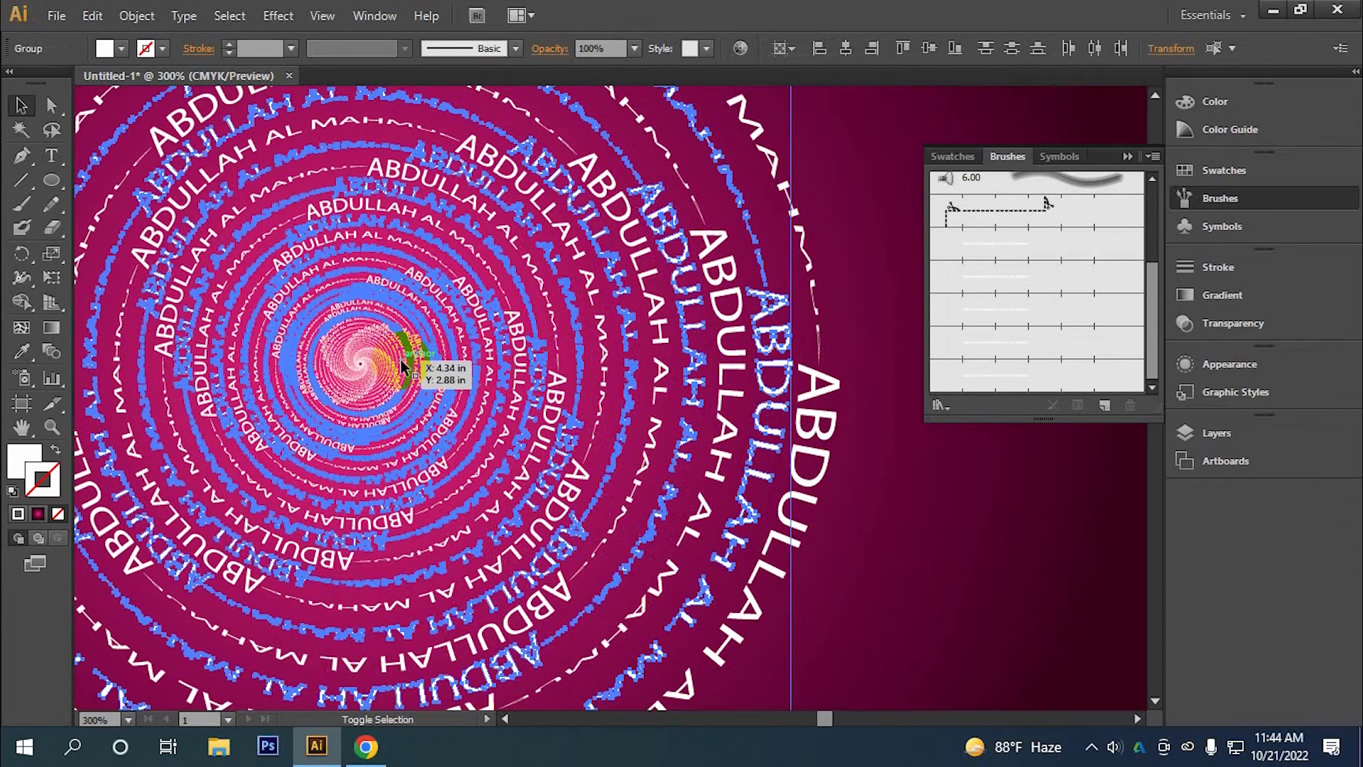
pyautogui.keyDown('shift'); pyautogui.click(399, 364); pyautogui.keyUp('shift')
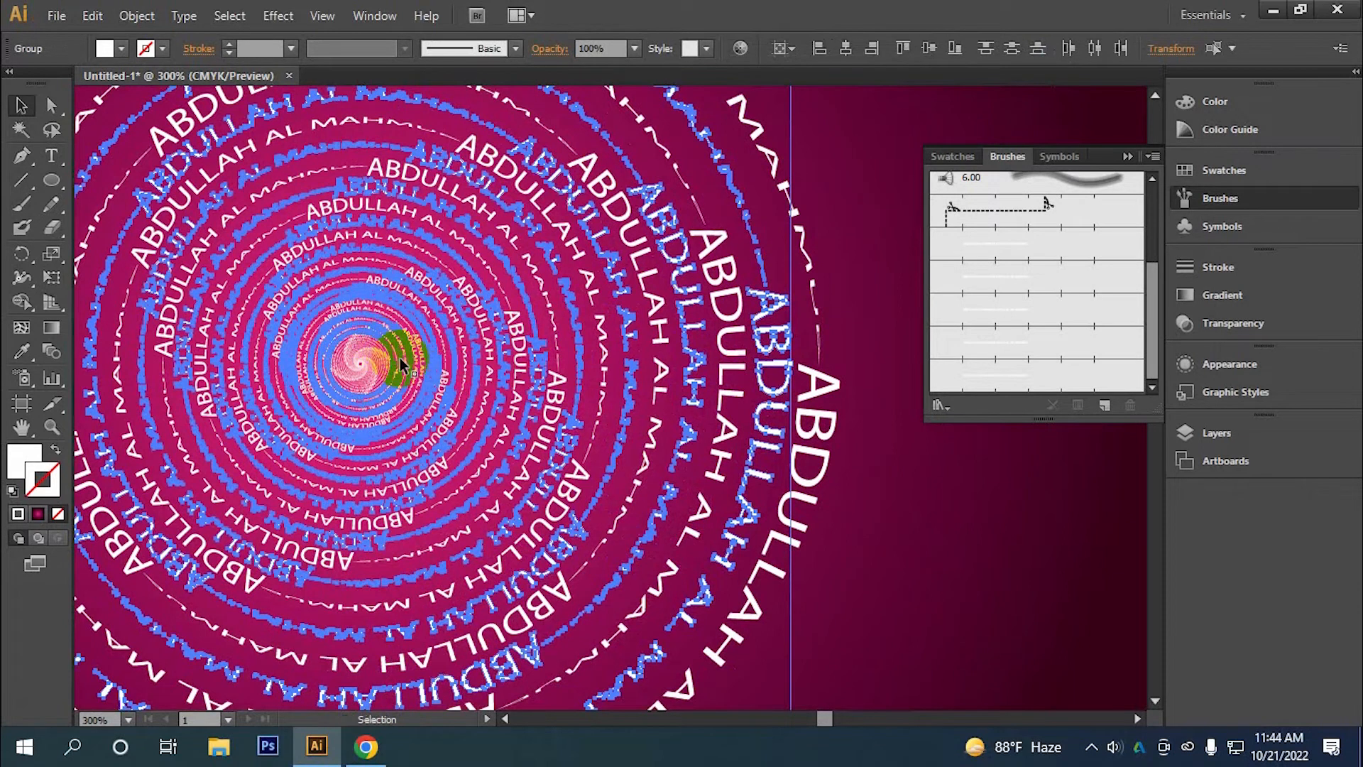
# - Give the selected alternate rings an orange fill with no stroke, and deselect them
pyautogui.hotkey('ctrl', '1')
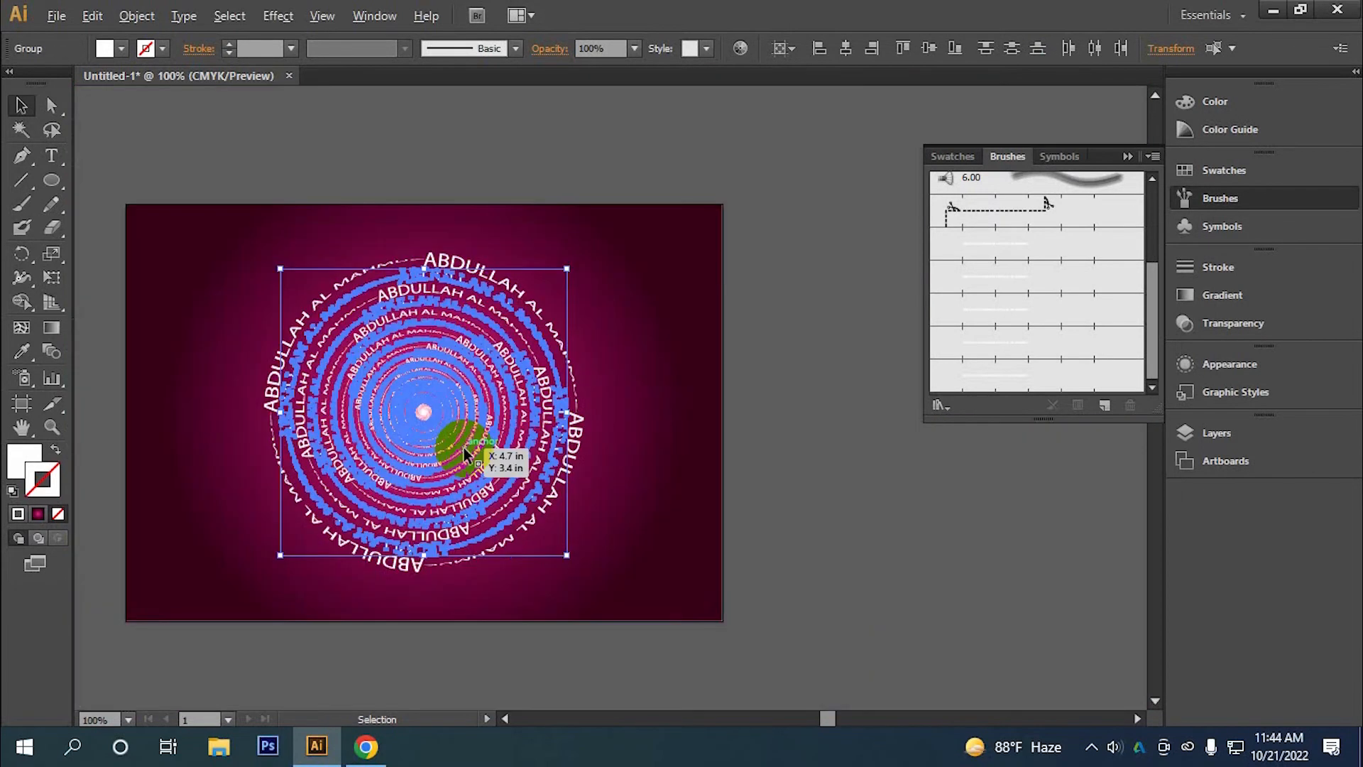
pyautogui.click(1222, 96)
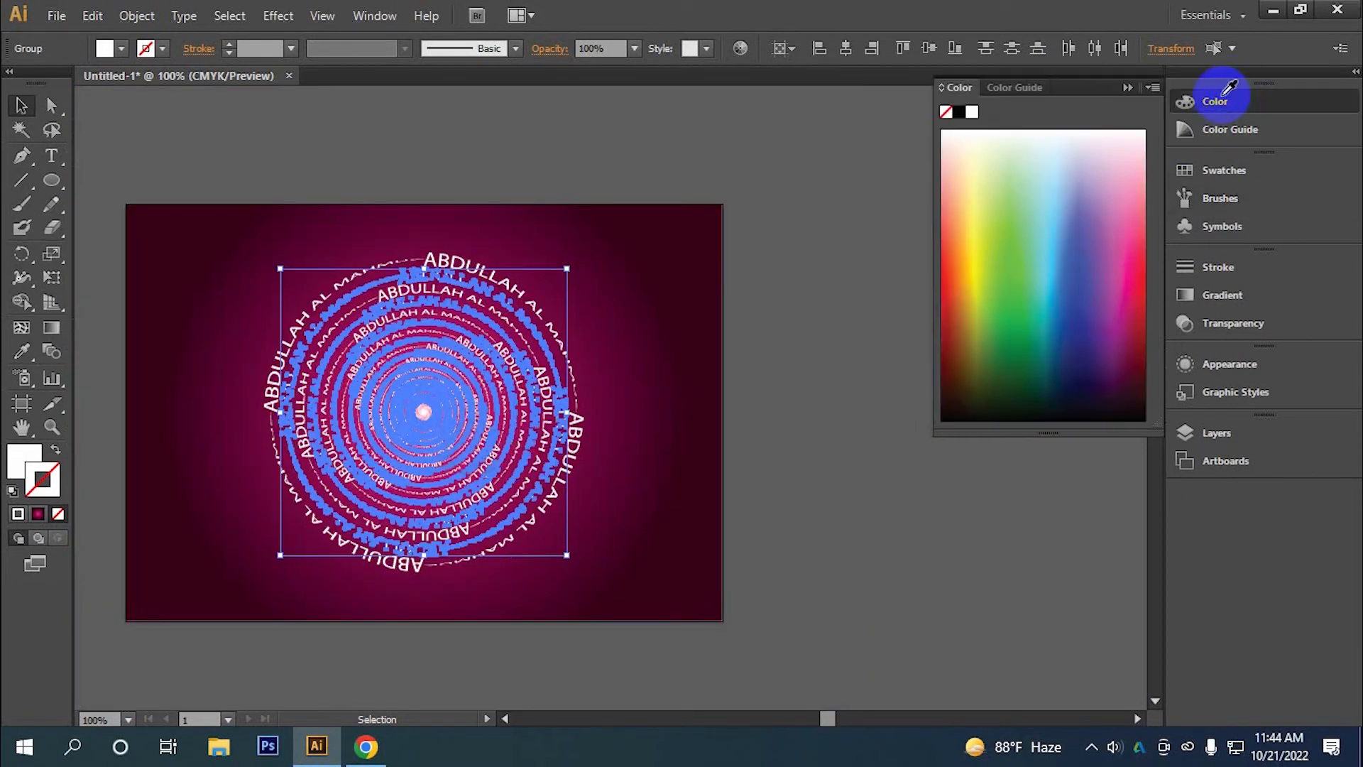
pyautogui.click(966, 243)
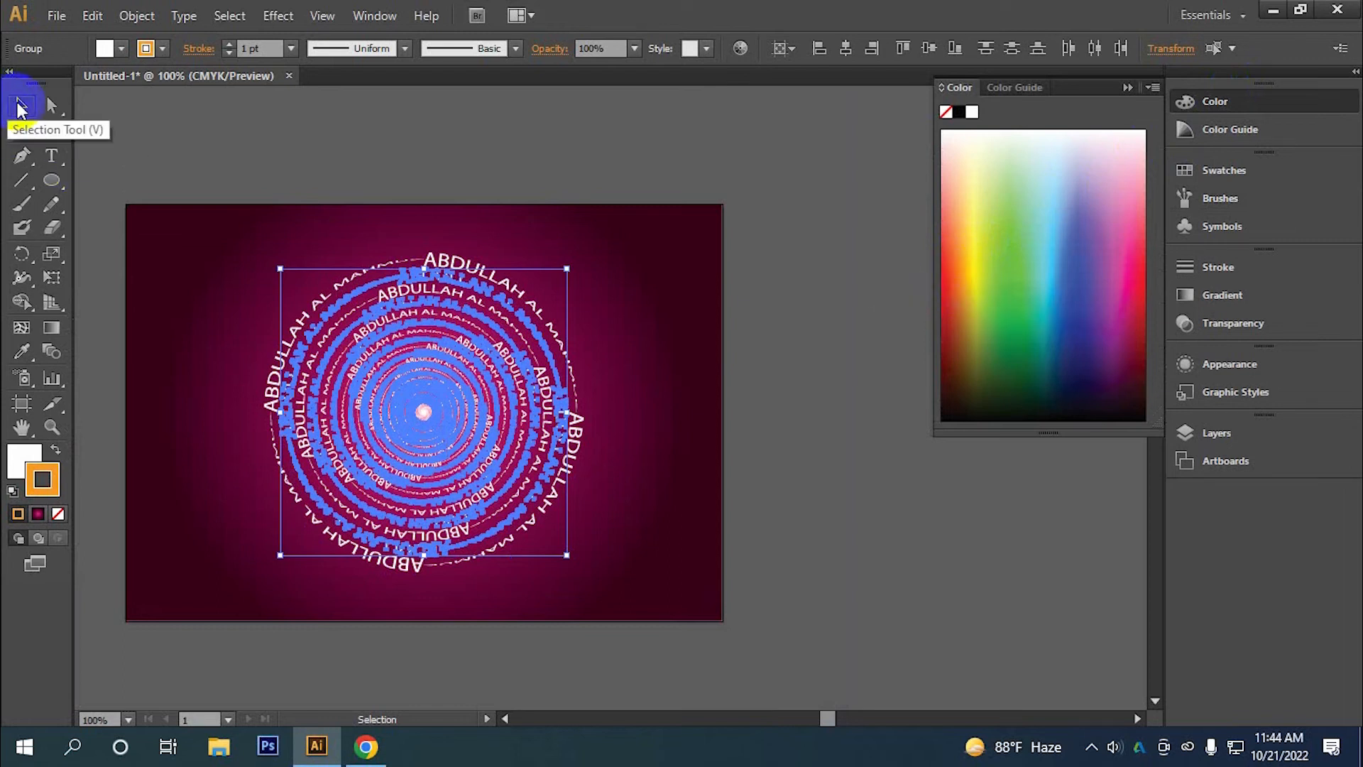
pyautogui.click(57, 450)
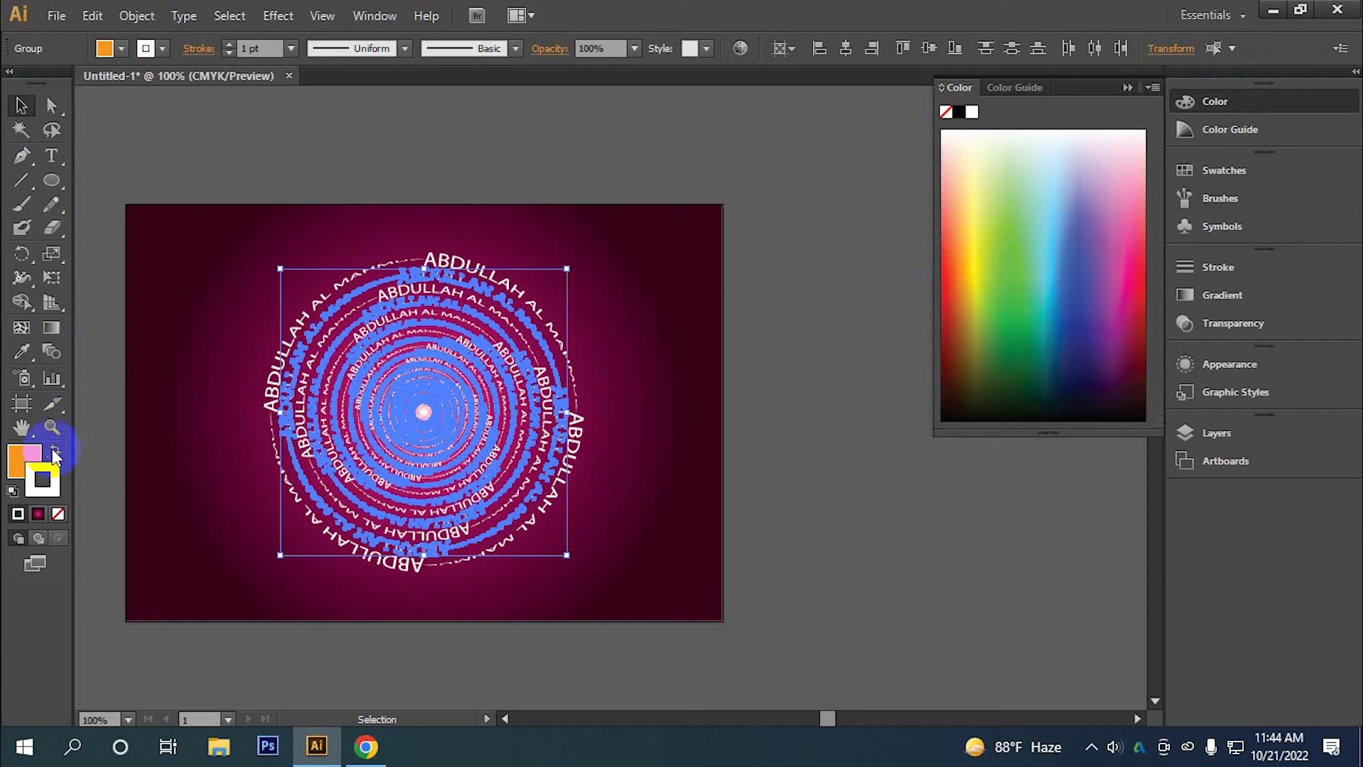
pyautogui.click(58, 514)
pyautogui.click(190, 160)
pyautogui.keyDown('alt'); pyautogui.scroll(-1, 419, 186); pyautogui.keyUp('alt')
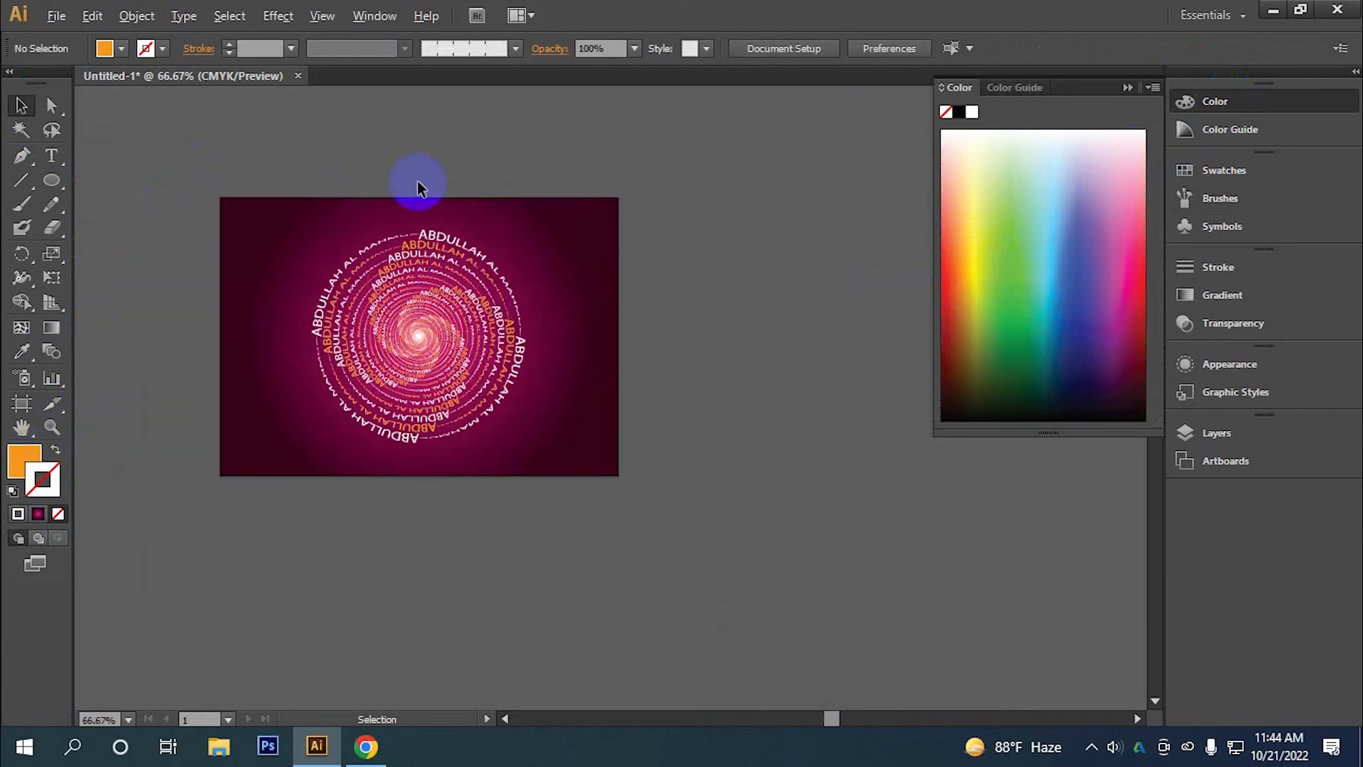
pyautogui.keyDown('alt'); pyautogui.scroll(1, 398, 291); pyautogui.keyUp('alt')
pyautogui.moveTo(546, 287); pyautogui.dragTo(628, 307)
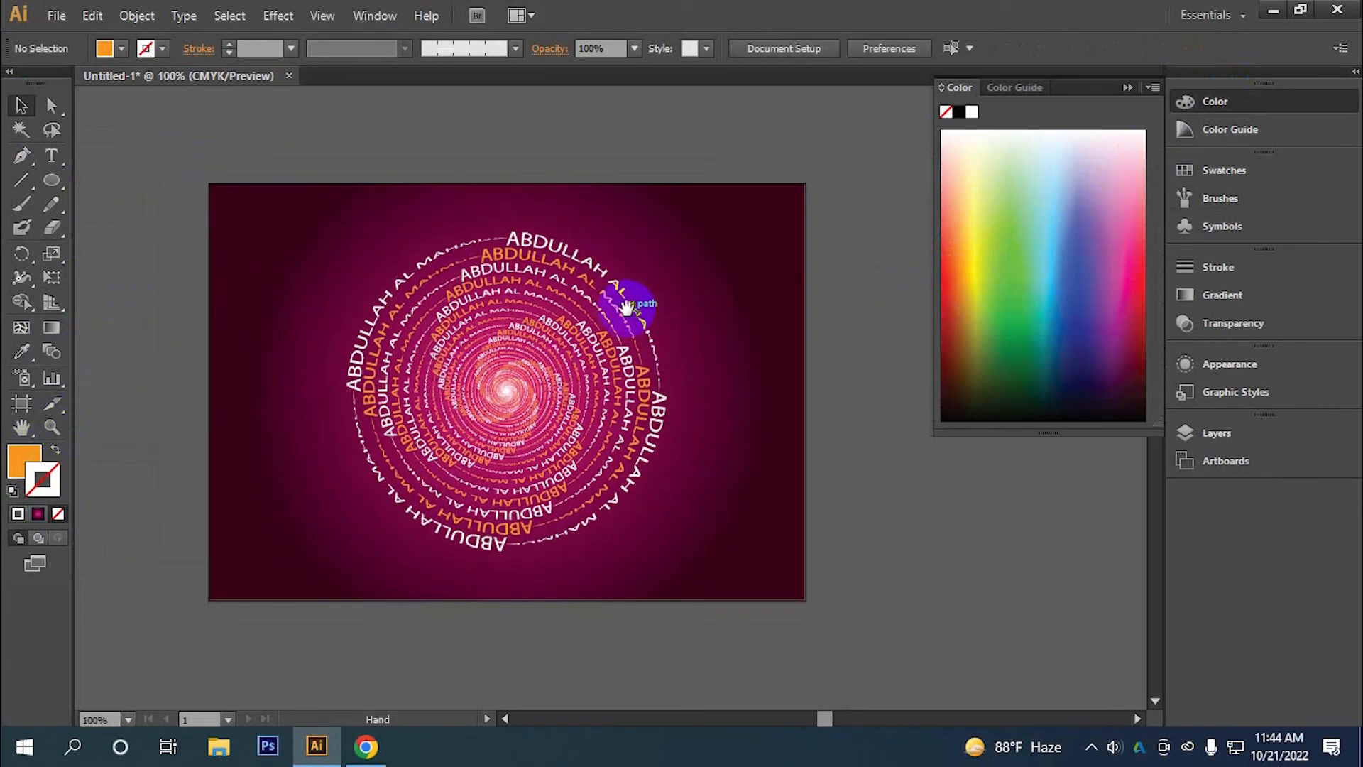